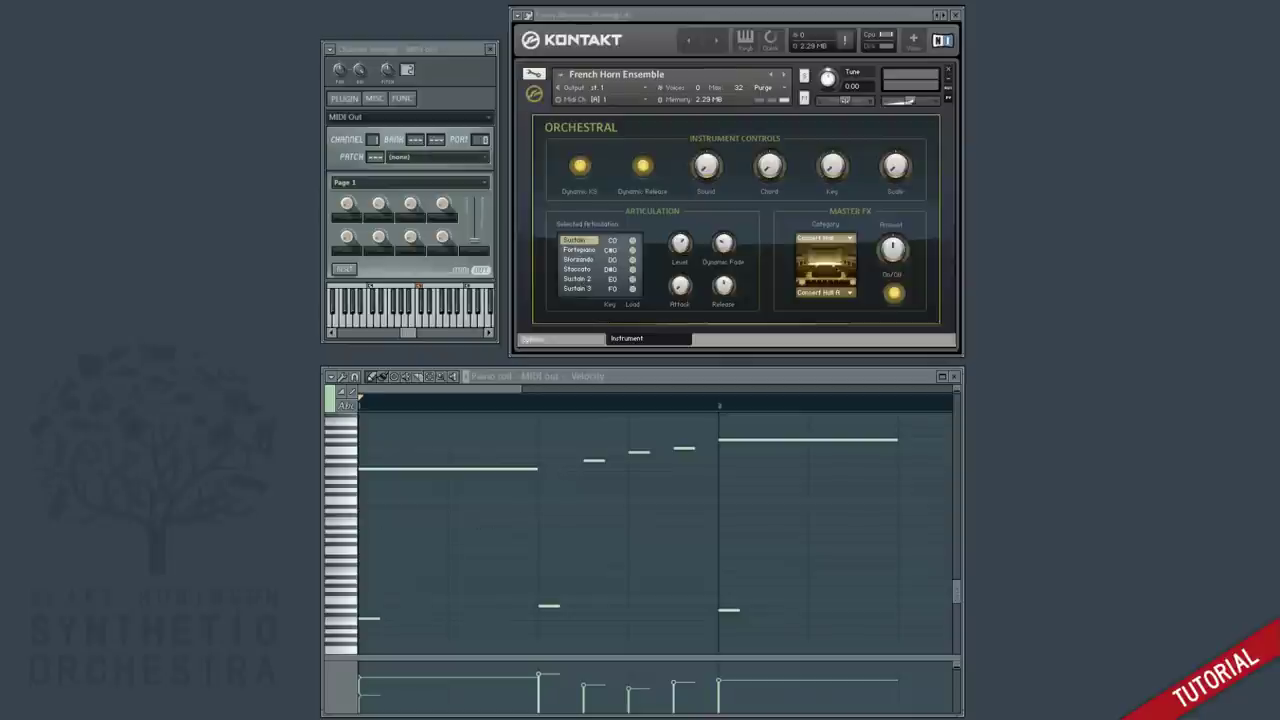
# Play back the French horn pattern with its keyswitch notes, and audition the keyswitch keys below the melody.
pyautogui.press('space')
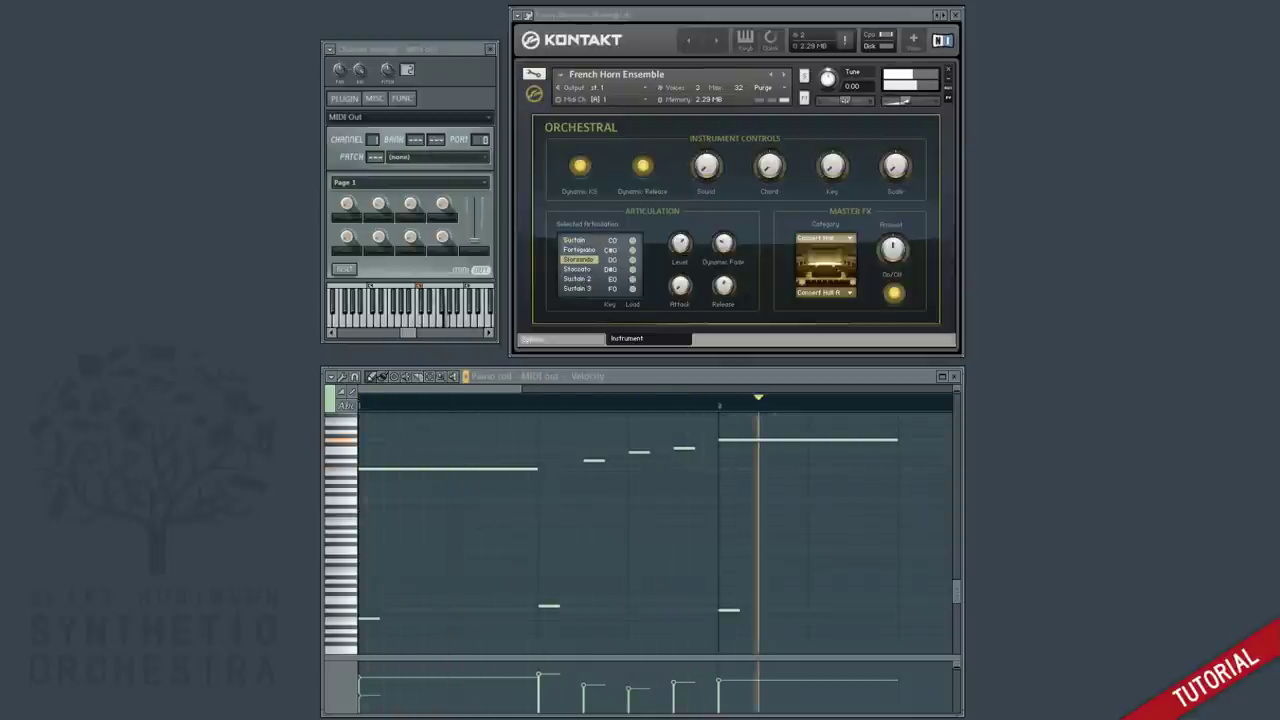
pyautogui.press('space')
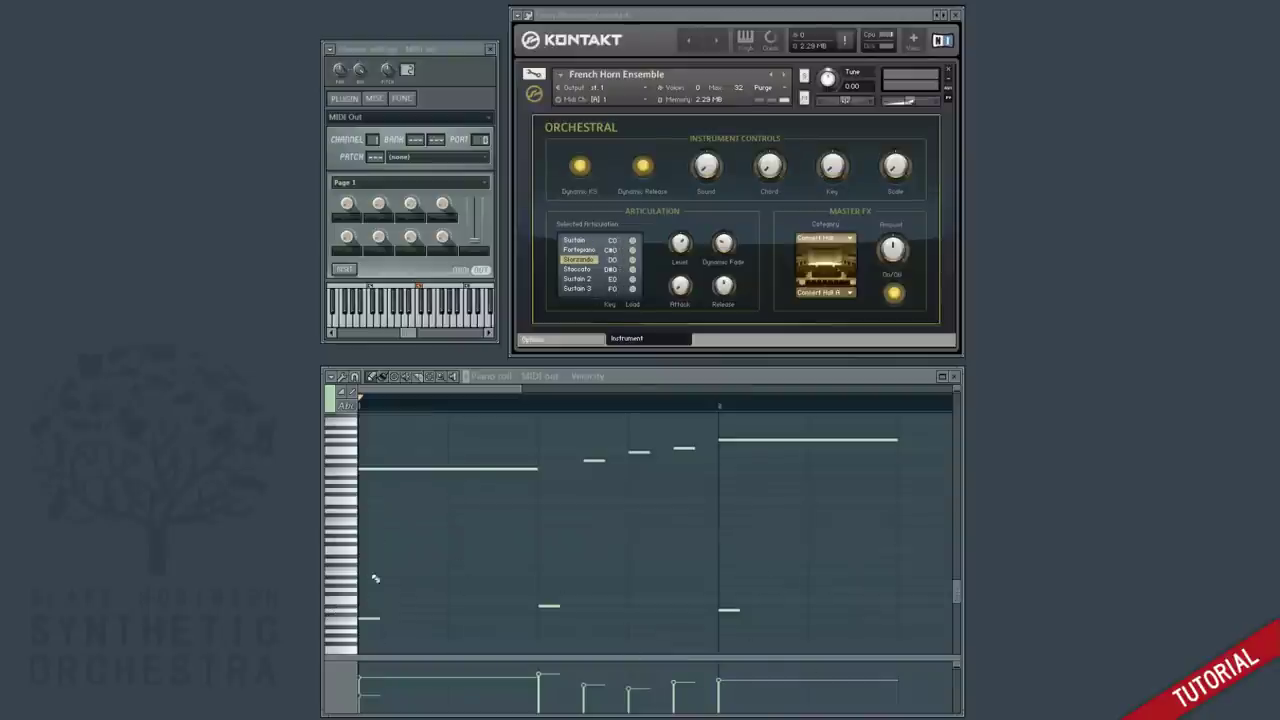
pyautogui.click(362, 624)
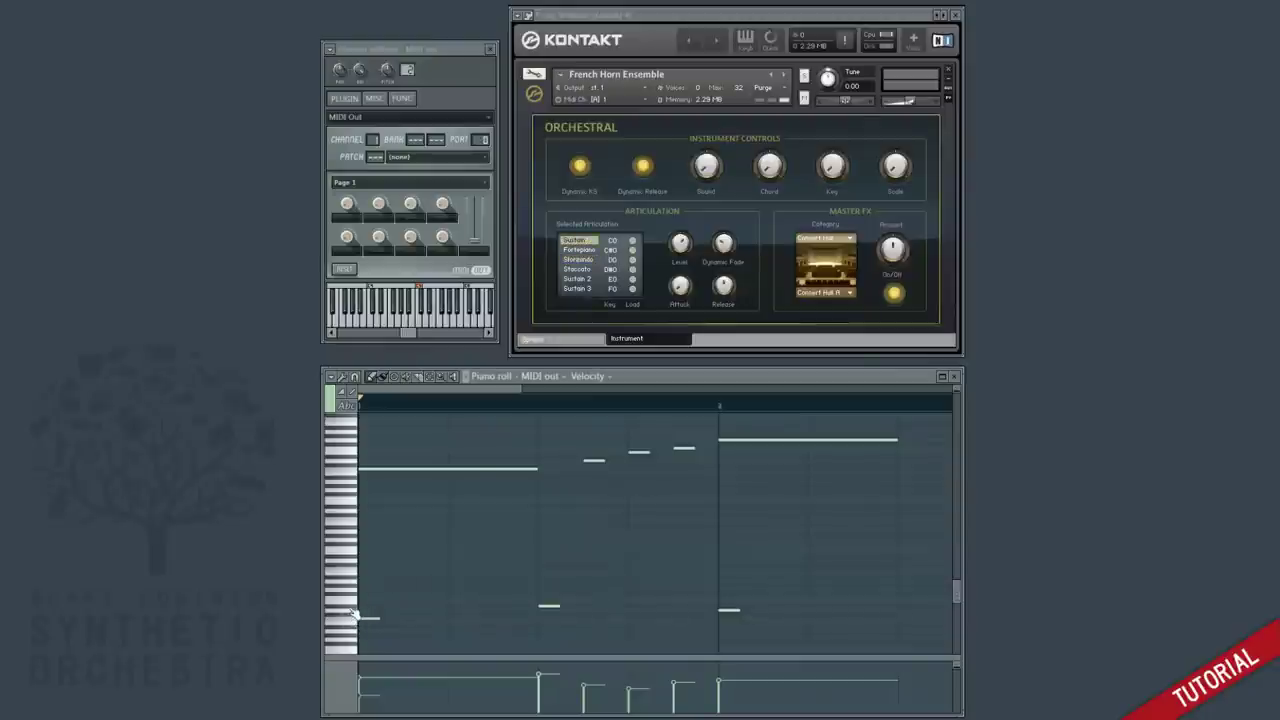
pyautogui.click(352, 612)
pyautogui.click(355, 618)
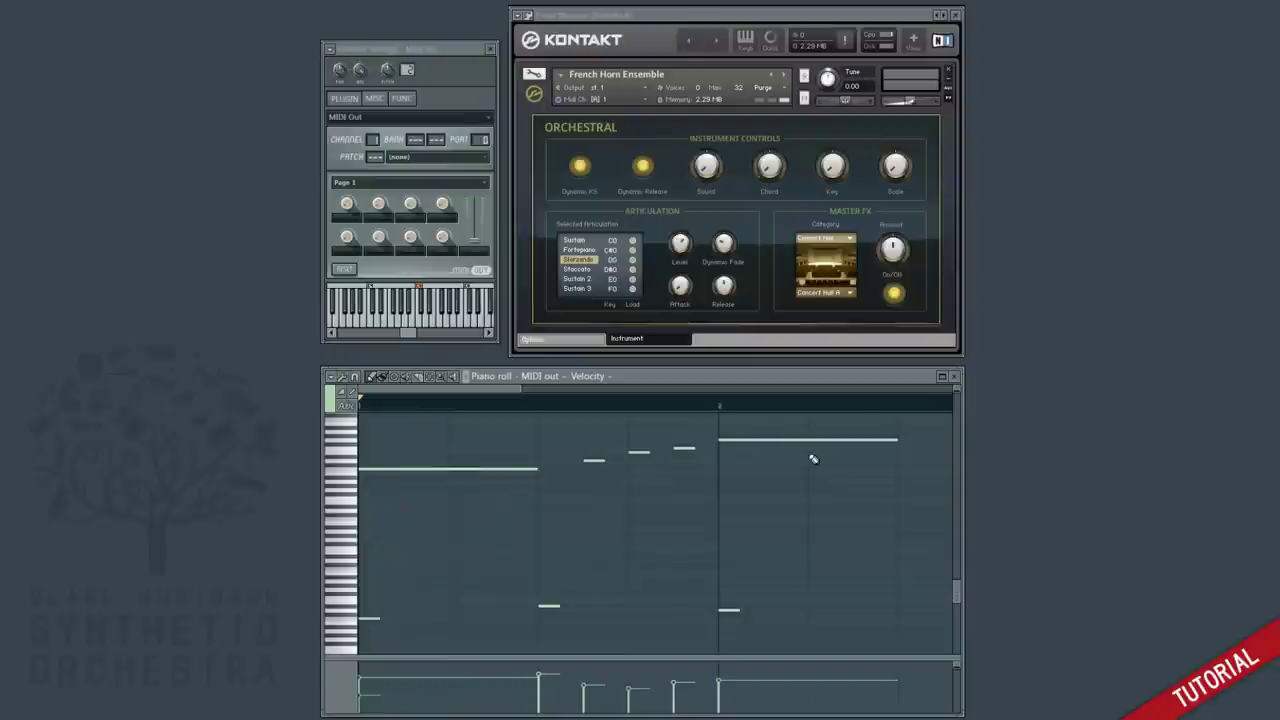
# Play the pattern from mid-bar 1, just past the Staccato keyswitch note, to hear the short notes without it.
pyautogui.press('space')
pyautogui.click(561, 410)
pyautogui.press('space')
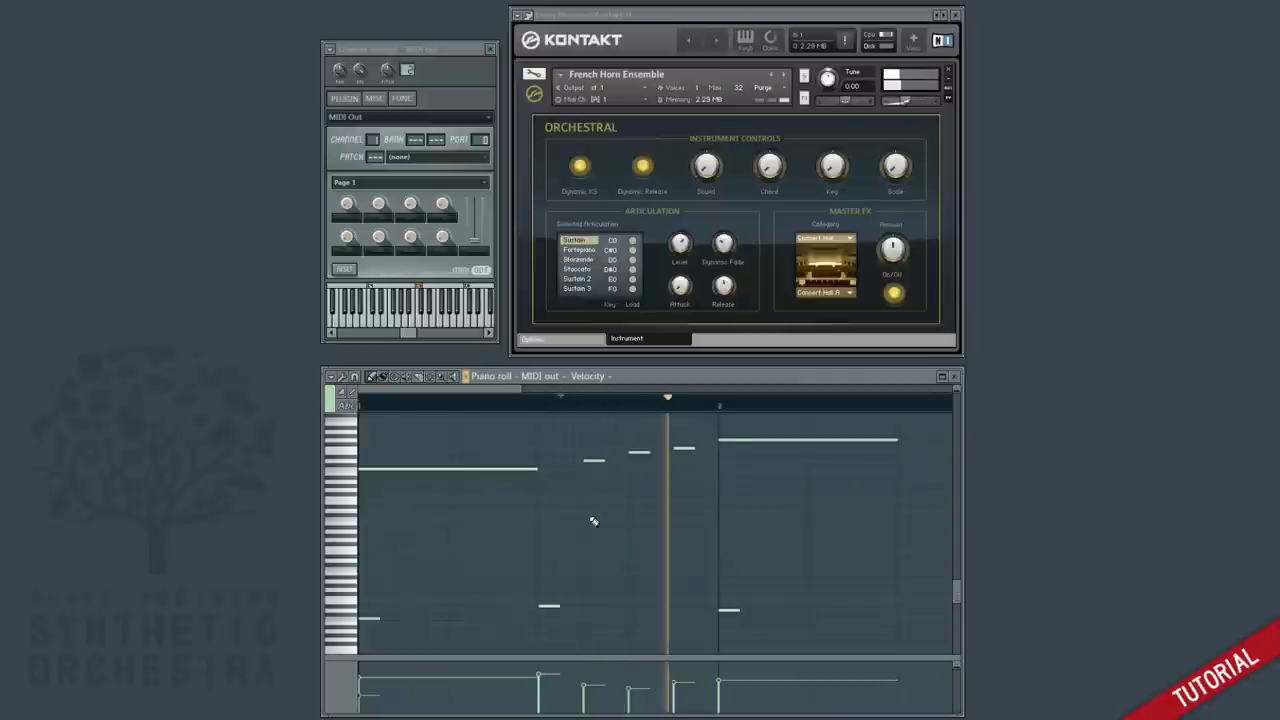
pyautogui.press('space')
pyautogui.press('space')
pyautogui.press('space')
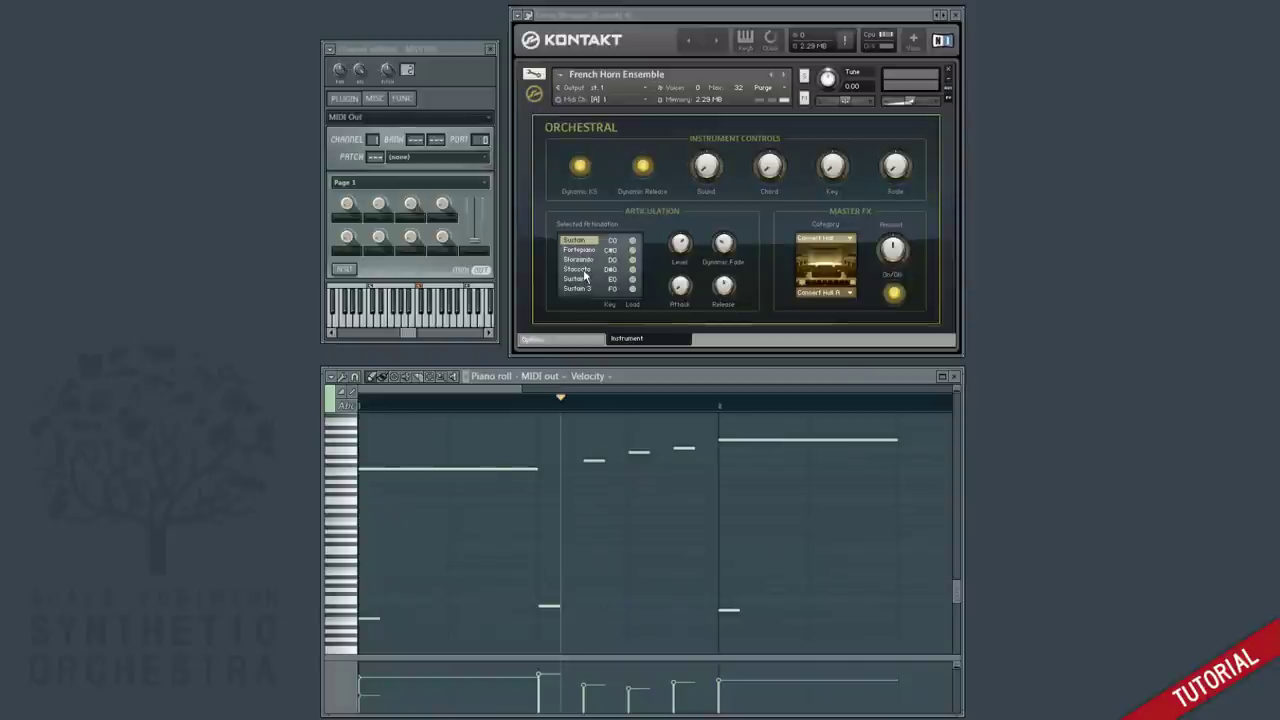
# Set the playback position to the Staccato keyswitch note, return it to the start of bar 1 and audition the pattern.
pyautogui.click(542, 404)
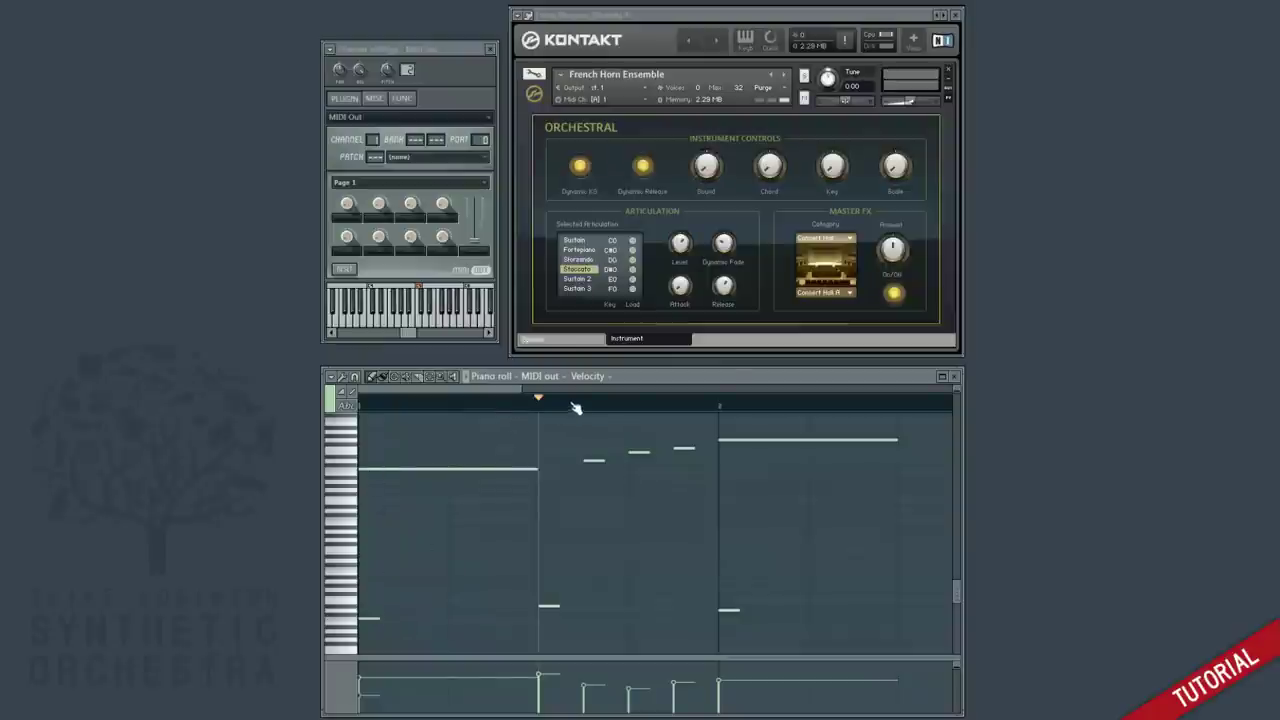
pyautogui.moveTo(572, 405); pyautogui.dragTo(354, 412)
pyautogui.press('space')
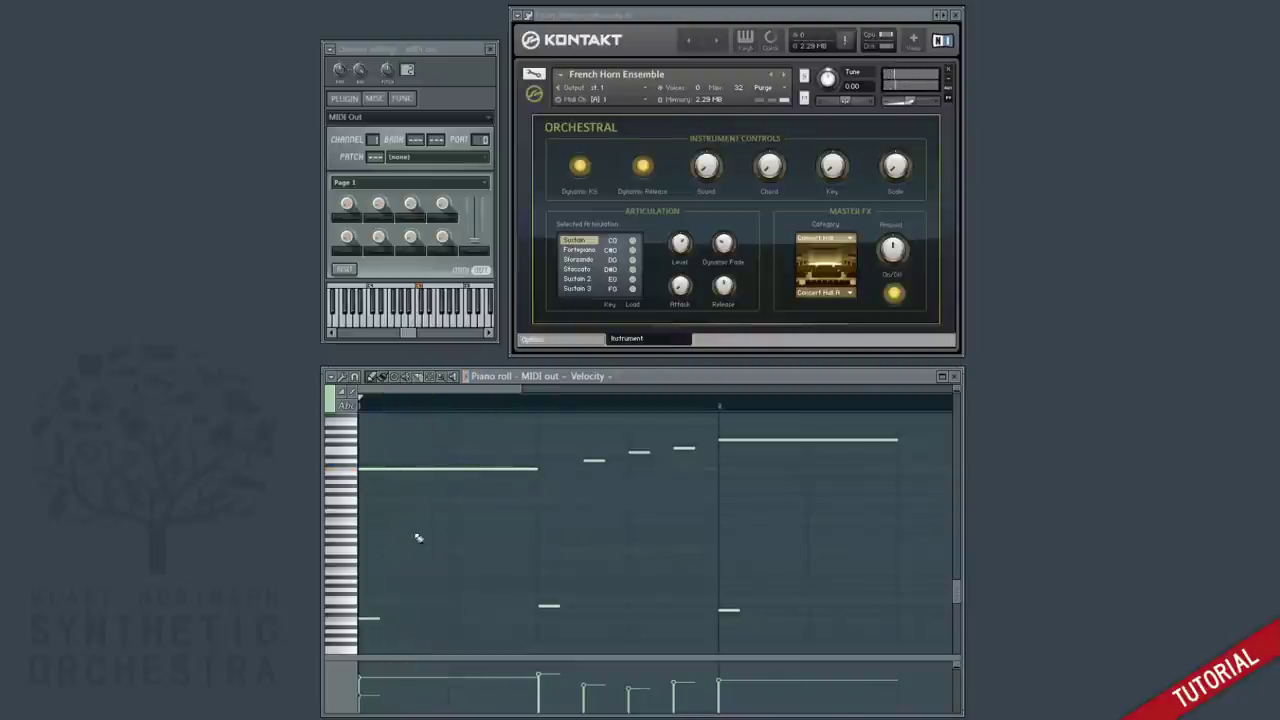
pyautogui.press('space')
pyautogui.press('space')
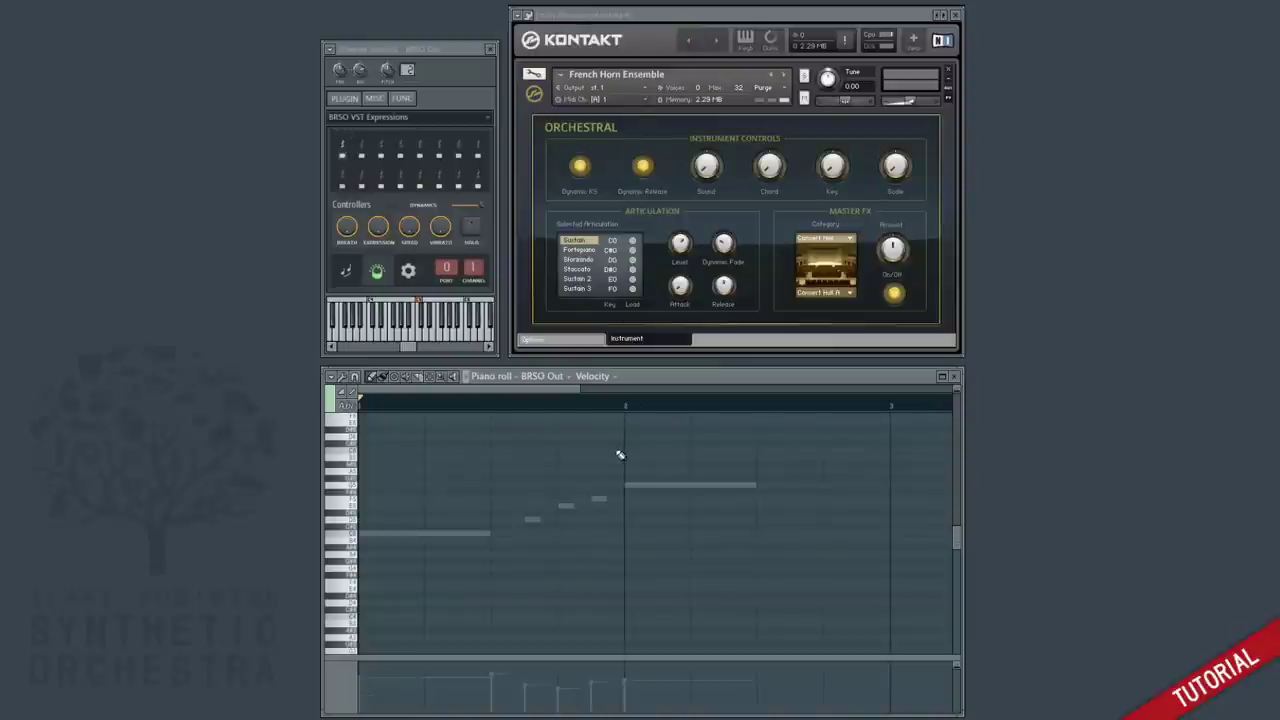
pyautogui.click(329, 402)
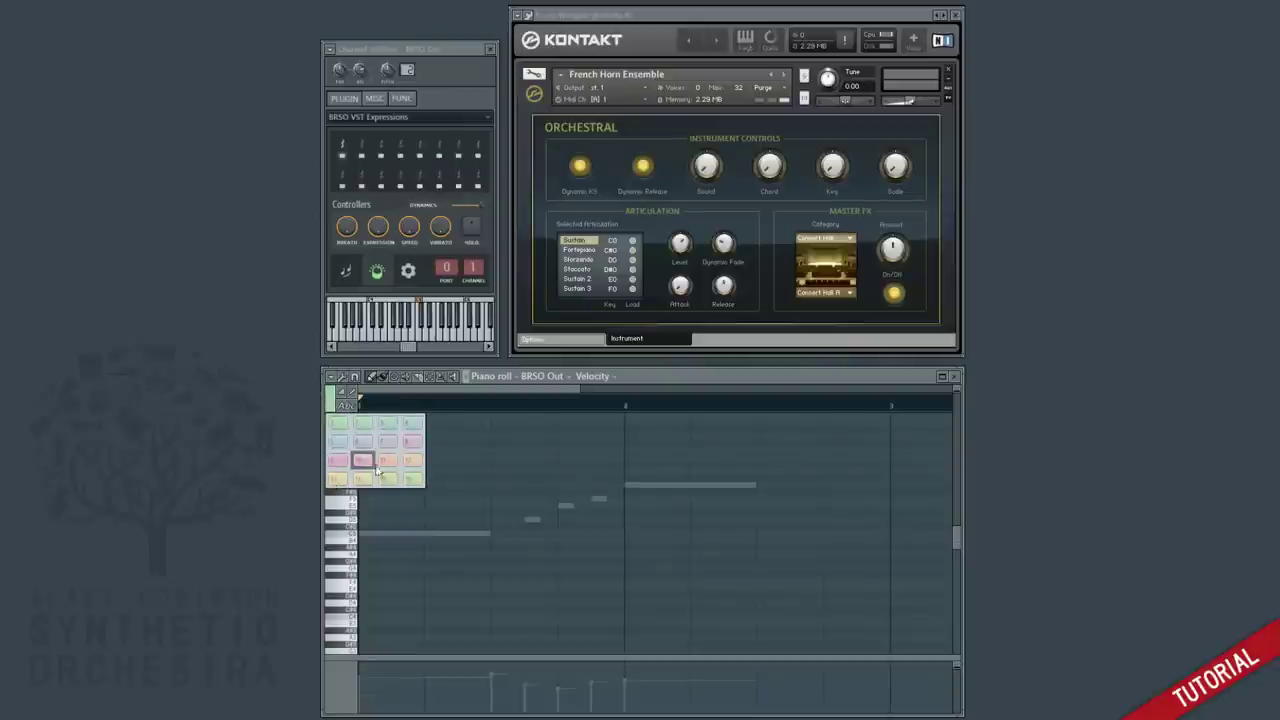
pyautogui.click(524, 445)
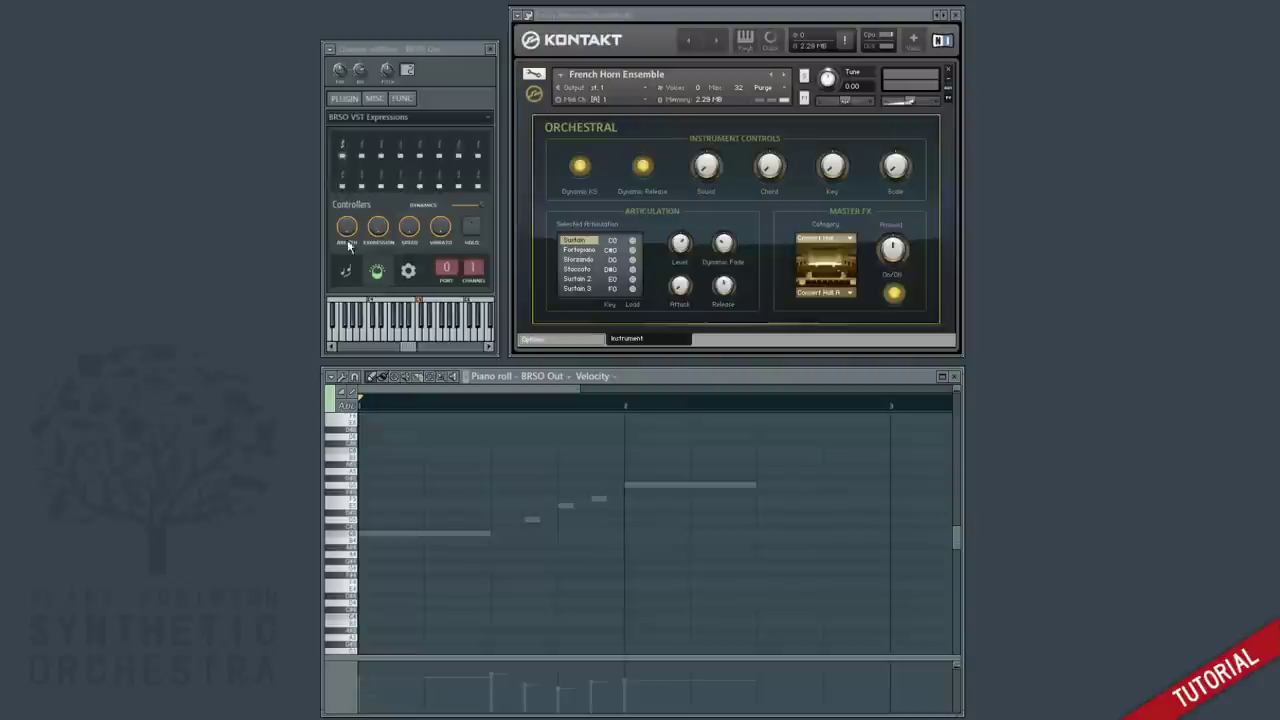
# Configure Articulation 1 in BRSO VST Expressions with keyswitch C0, a sustain icon and the name Sustain.
pyautogui.click(347, 273)
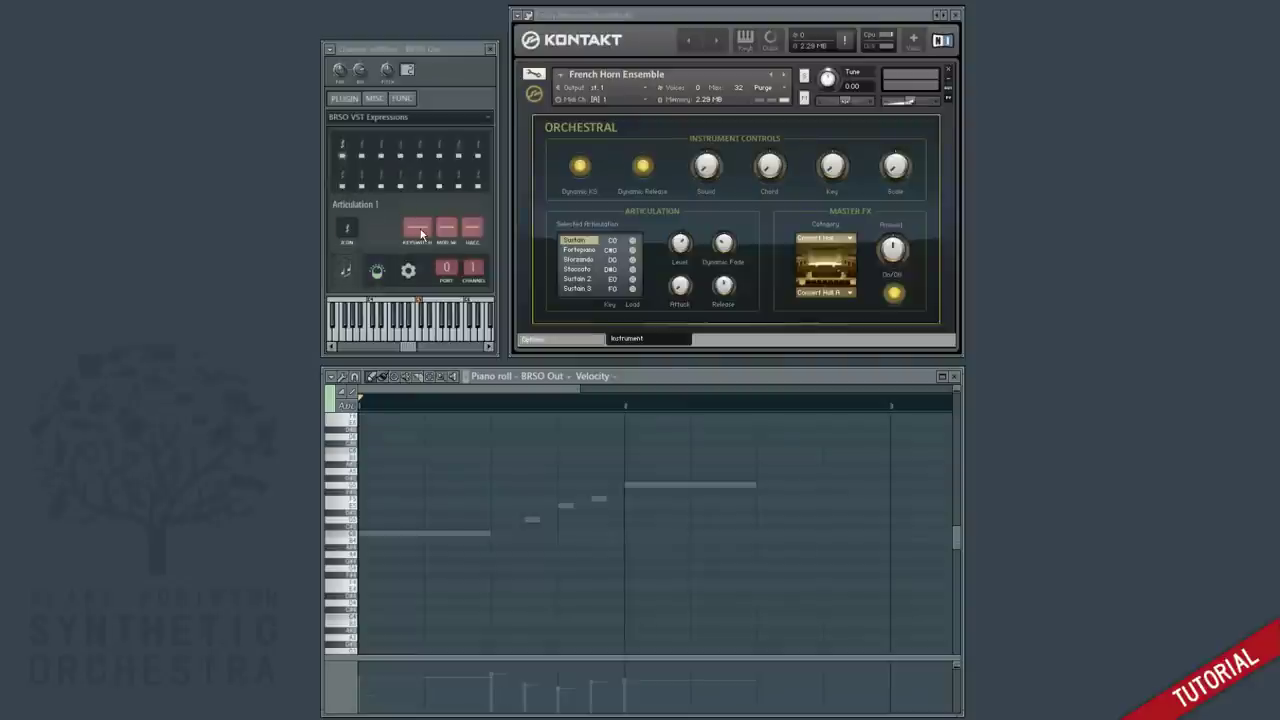
pyautogui.moveTo(417, 228); pyautogui.dragTo(417, 246)
pyautogui.moveTo(348, 229); pyautogui.dragTo(348, 202)
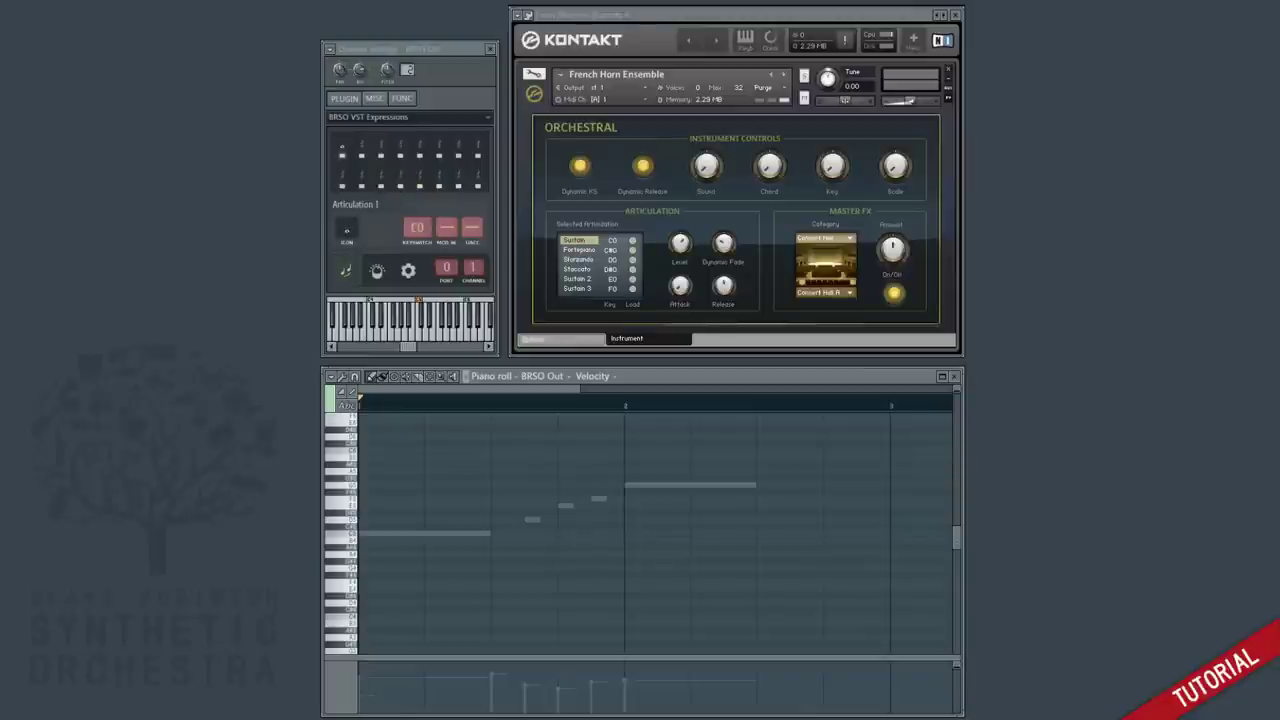
pyautogui.doubleClick(357, 205)
pyautogui.write('Sustain')
pyautogui.press('Return')
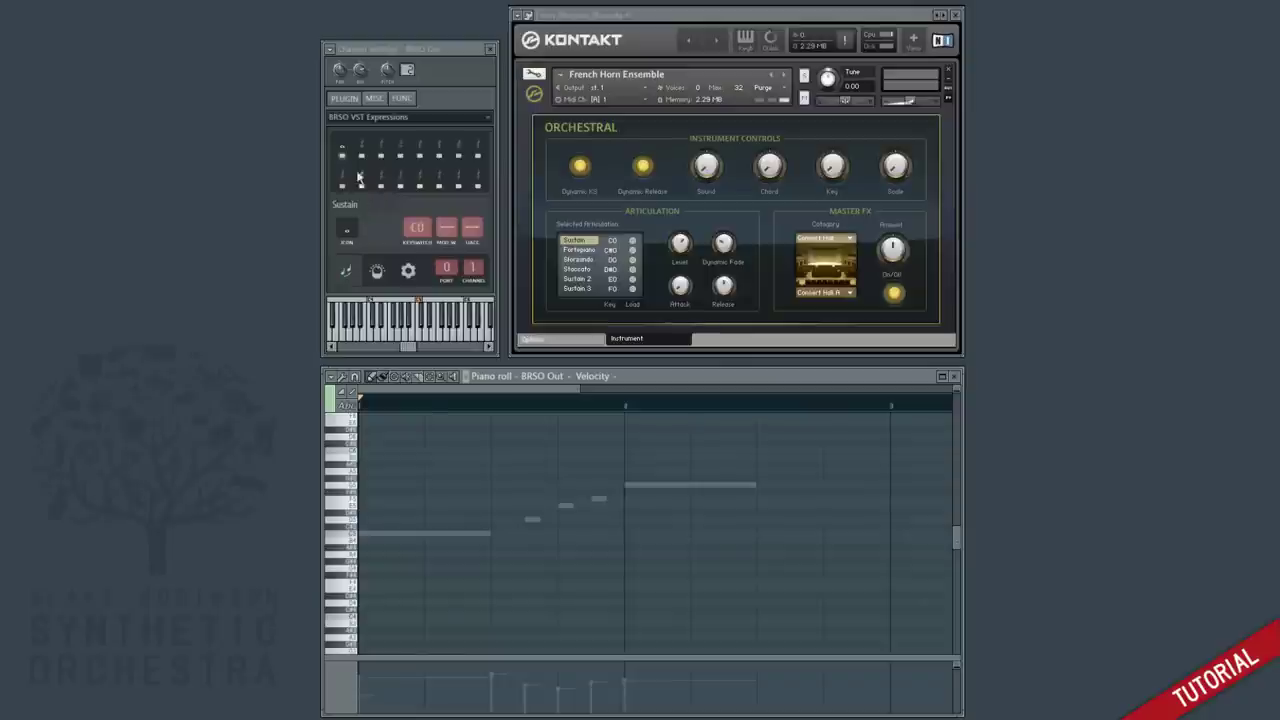
# Configure the fifth articulation slot with keyswitch D#0, a staccato note icon and the name Staccato.
pyautogui.click(419, 143)
pyautogui.moveTo(418, 230); pyautogui.dragTo(418, 218)
pyautogui.moveTo(348, 229)
pyautogui.mouseDown()
pyautogui.moveTo(348, 195)
pyautogui.moveTo(348, 224)
pyautogui.mouseUp()
pyautogui.click(376, 205)
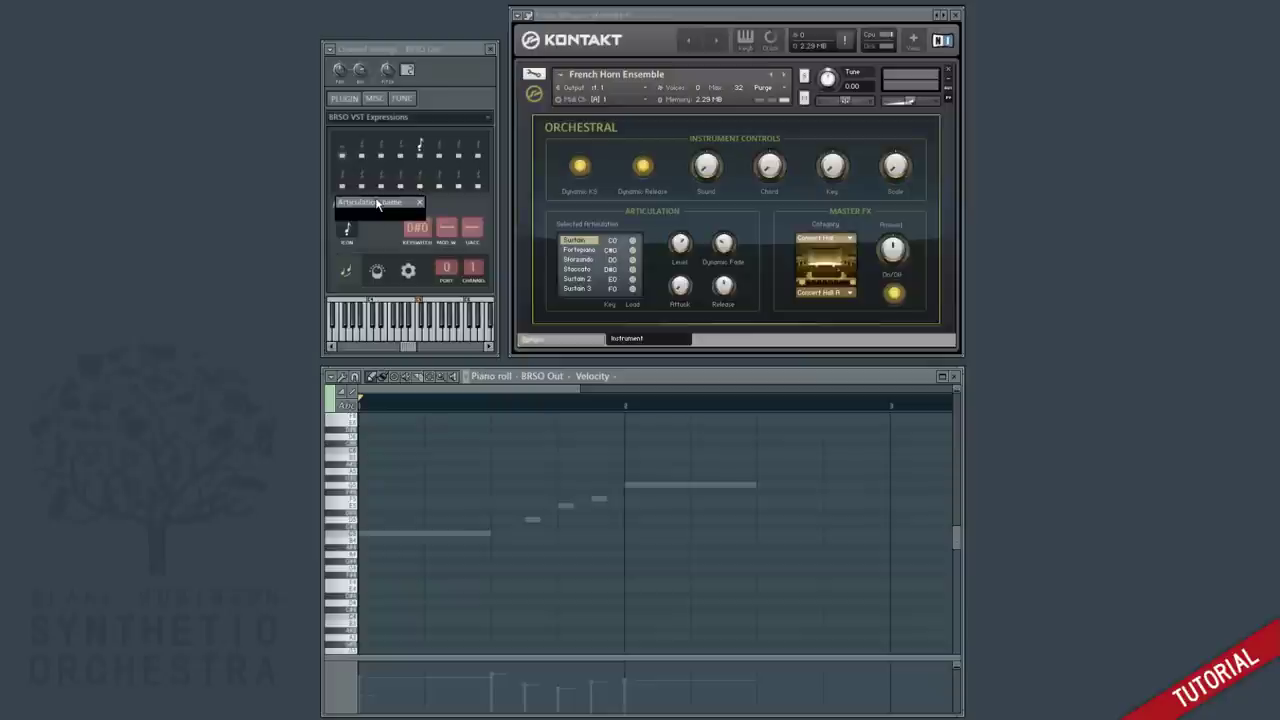
pyautogui.write('Staccato')
pyautogui.press('Return')
# Configure Articulation 9 with keyswitch value 26 (D0), an sfz icon and the name Sforzando.
pyautogui.click(342, 180)
pyautogui.click(424, 231)
pyautogui.write('26')
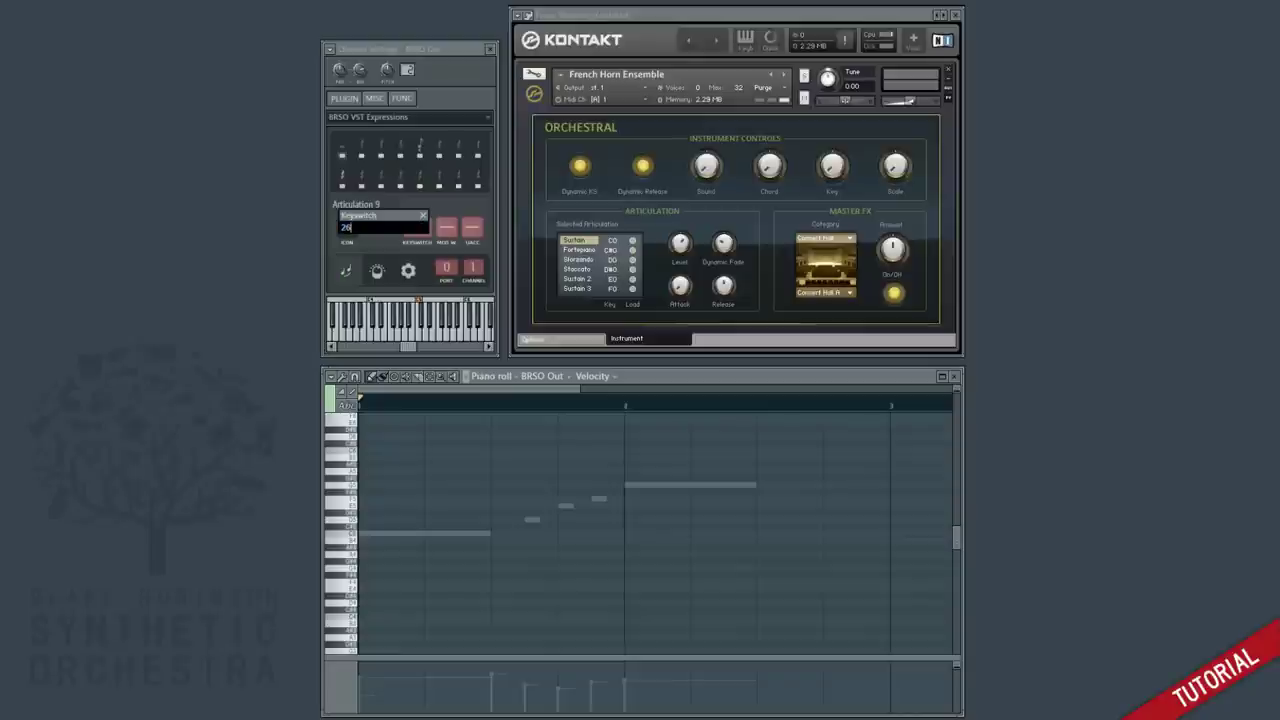
pyautogui.press('Return')
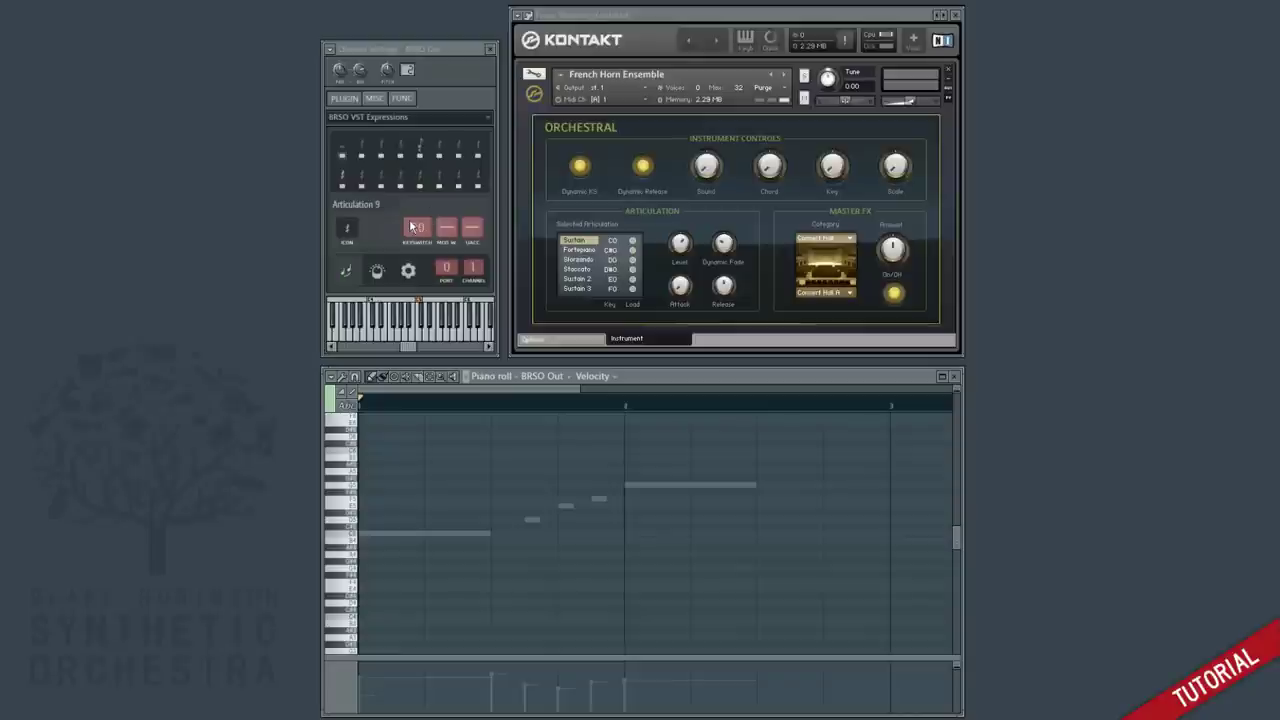
pyautogui.moveTo(346, 235)
pyautogui.mouseDown()
pyautogui.moveTo(346, 208)
pyautogui.moveTo(346, 222)
pyautogui.mouseUp()
pyautogui.click(382, 205)
pyautogui.write('Sforza')
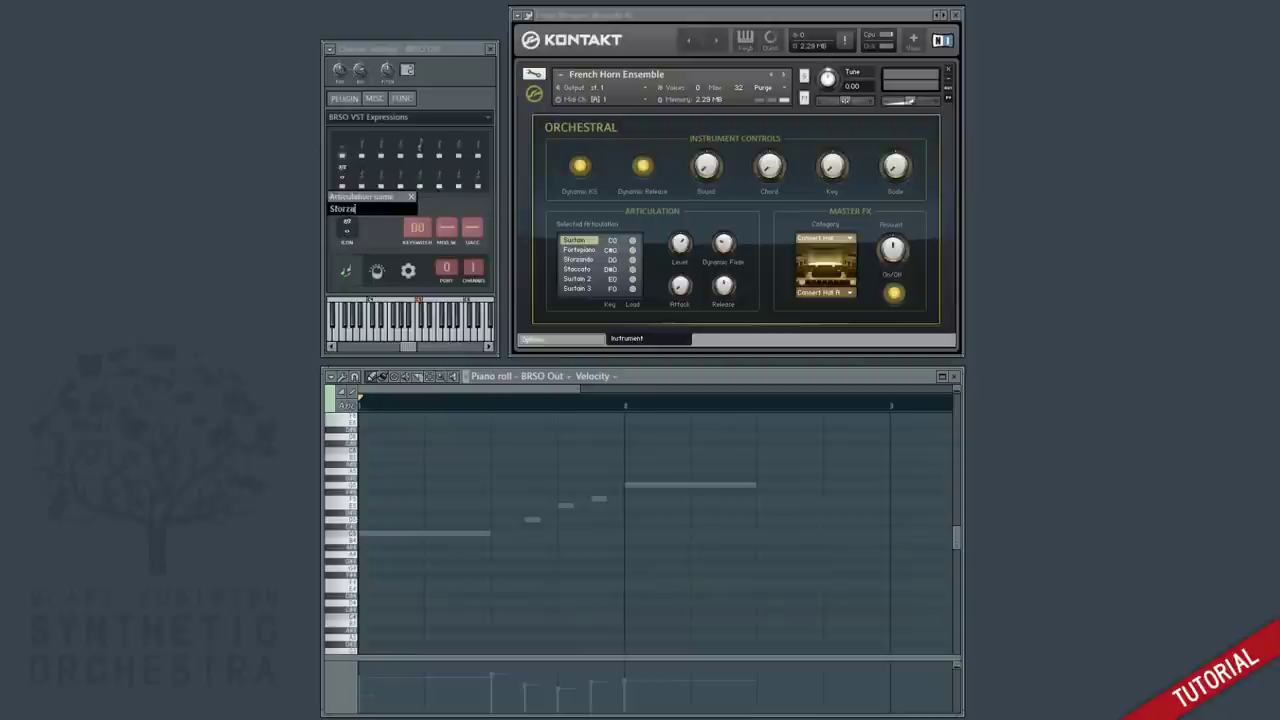
pyautogui.write('ndo')
pyautogui.press('Return')
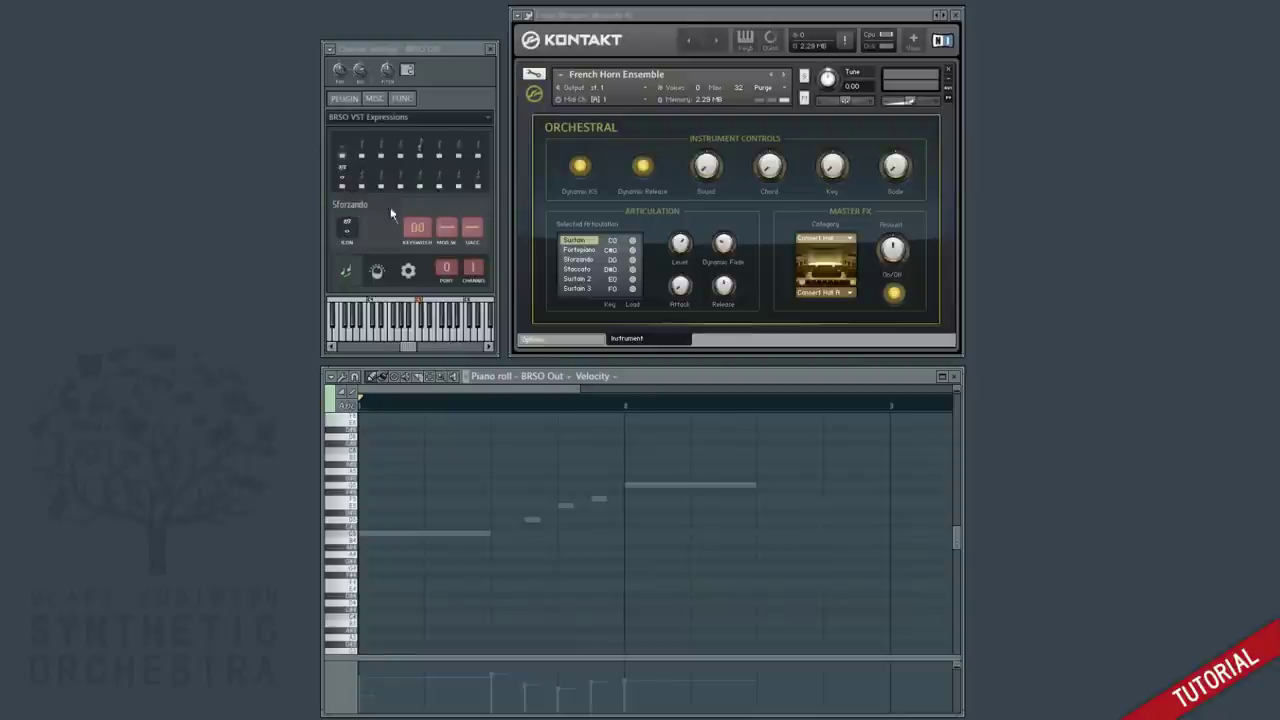
# Choose the Sustain note colour and draw the long first note over the ghost note at the start of bar 1.
pyautogui.click(420, 150)
pyautogui.click(345, 172)
pyautogui.click(343, 405)
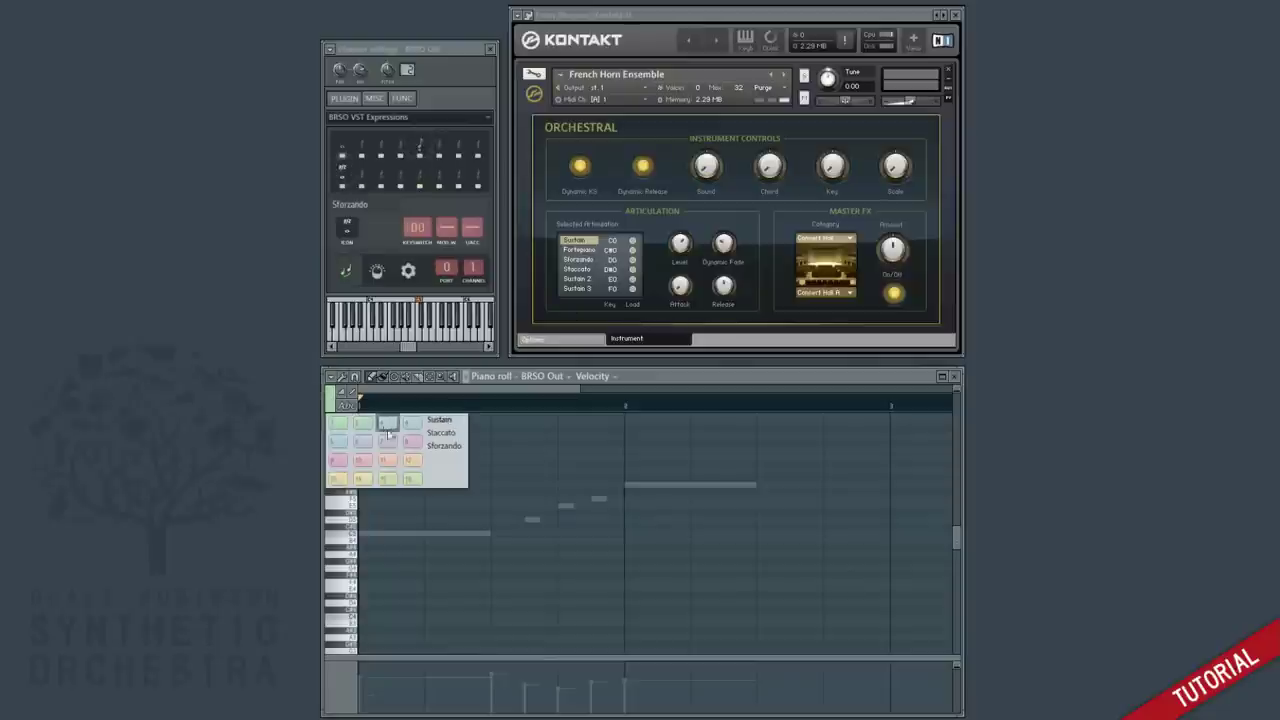
pyautogui.click(445, 420)
pyautogui.click(374, 536)
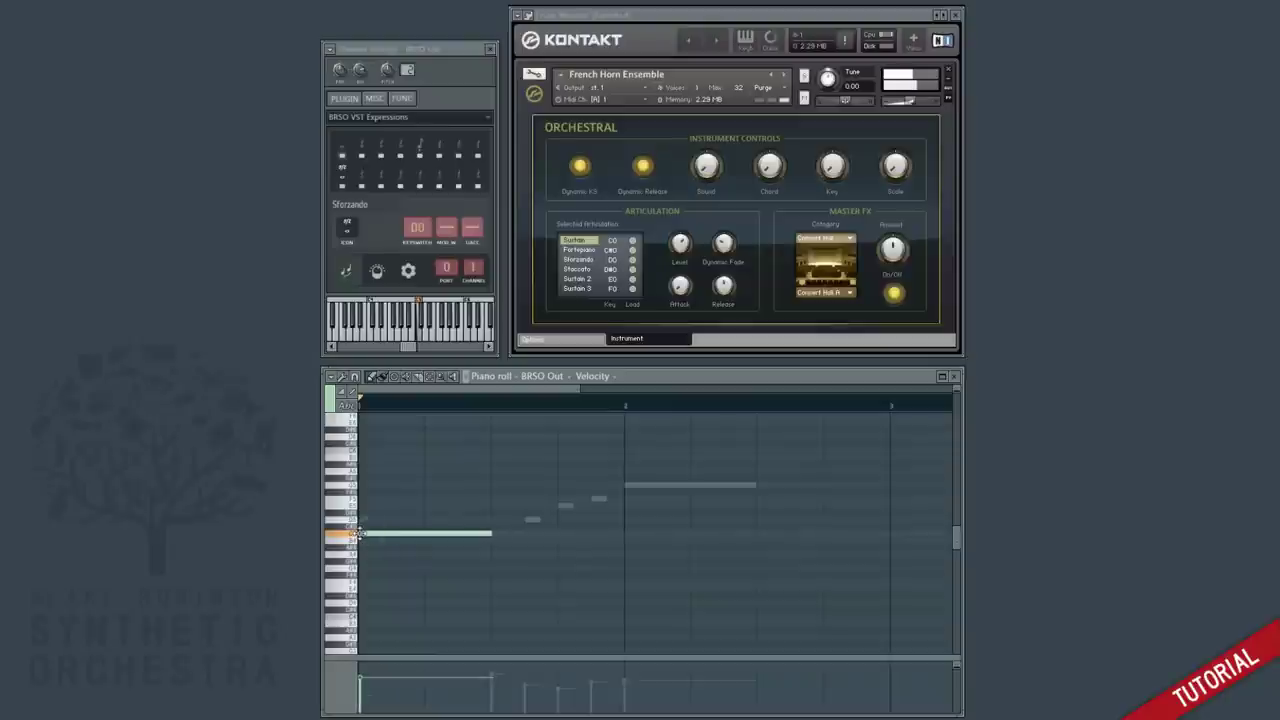
# Choose the Staccato note colour and draw the three short rising notes over the ghost notes in bar 1.
pyautogui.click(333, 400)
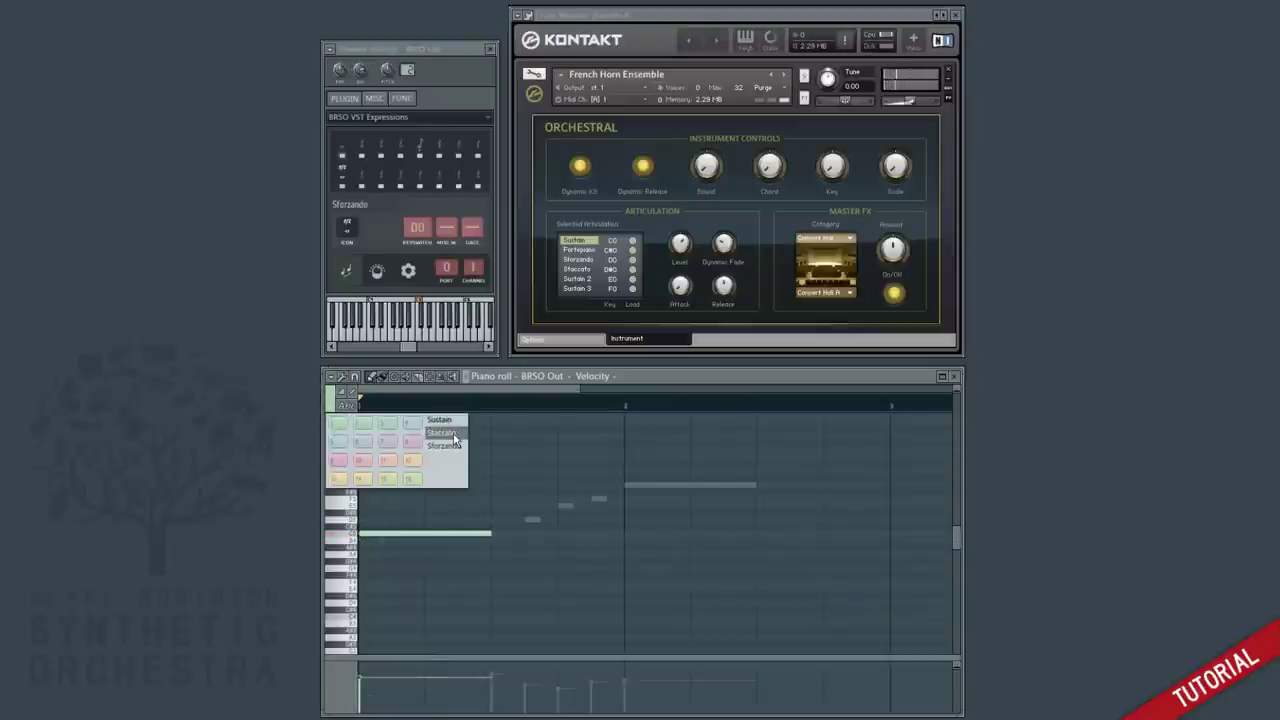
pyautogui.click(455, 440)
pyautogui.click(524, 520)
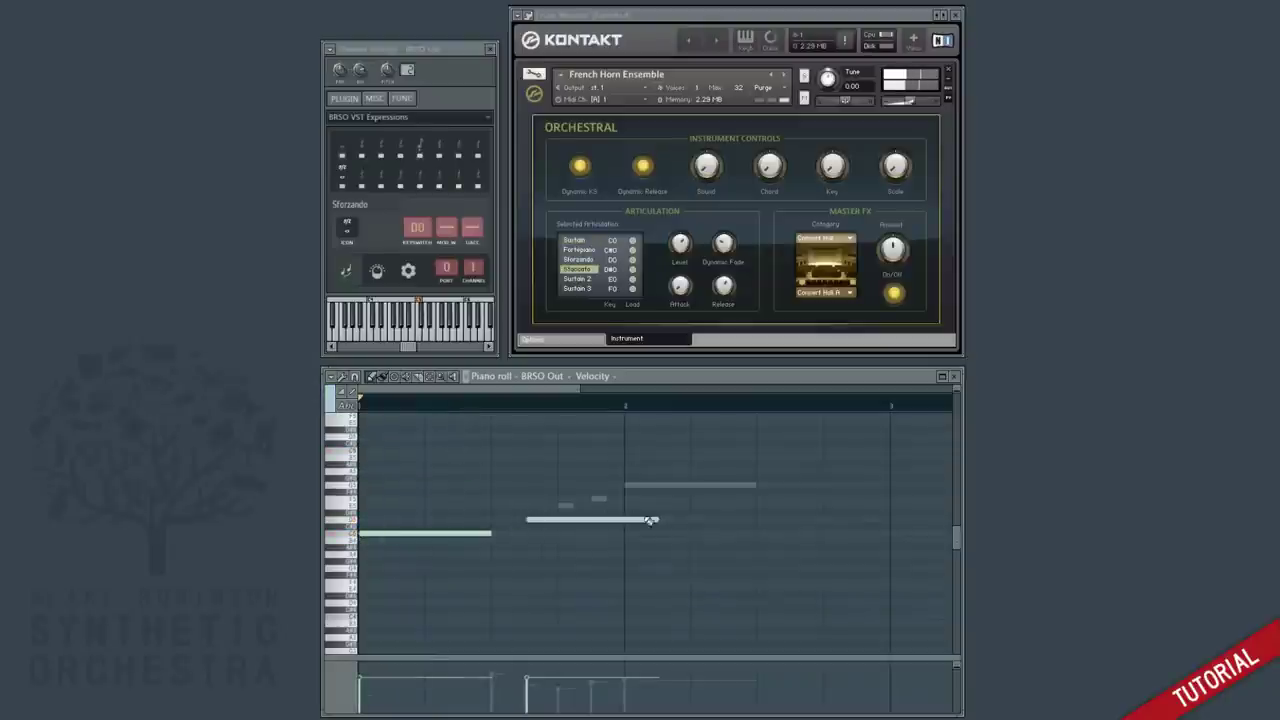
pyautogui.moveTo(658, 521); pyautogui.dragTo(539, 527)
pyautogui.click(564, 505)
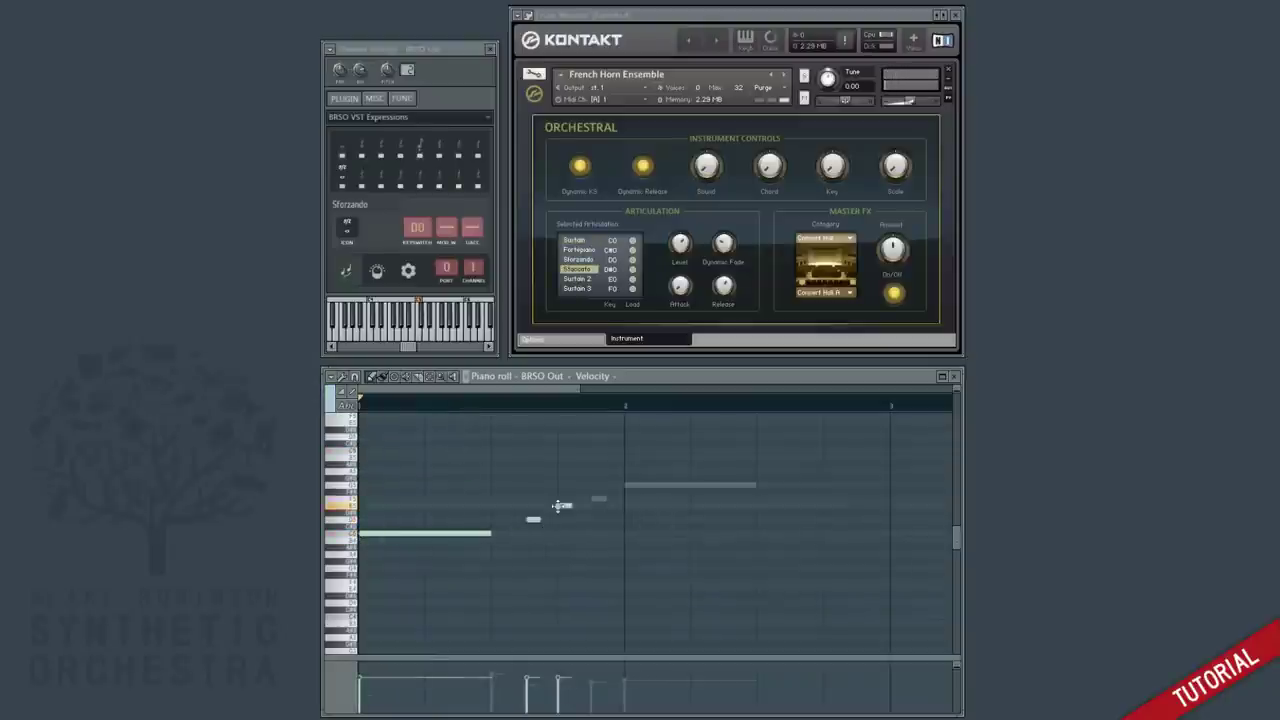
pyautogui.click(598, 498)
# Choose the Sforzando note colour and draw the long note at the start of bar 2, matching the ghost note's length.
pyautogui.click(337, 410)
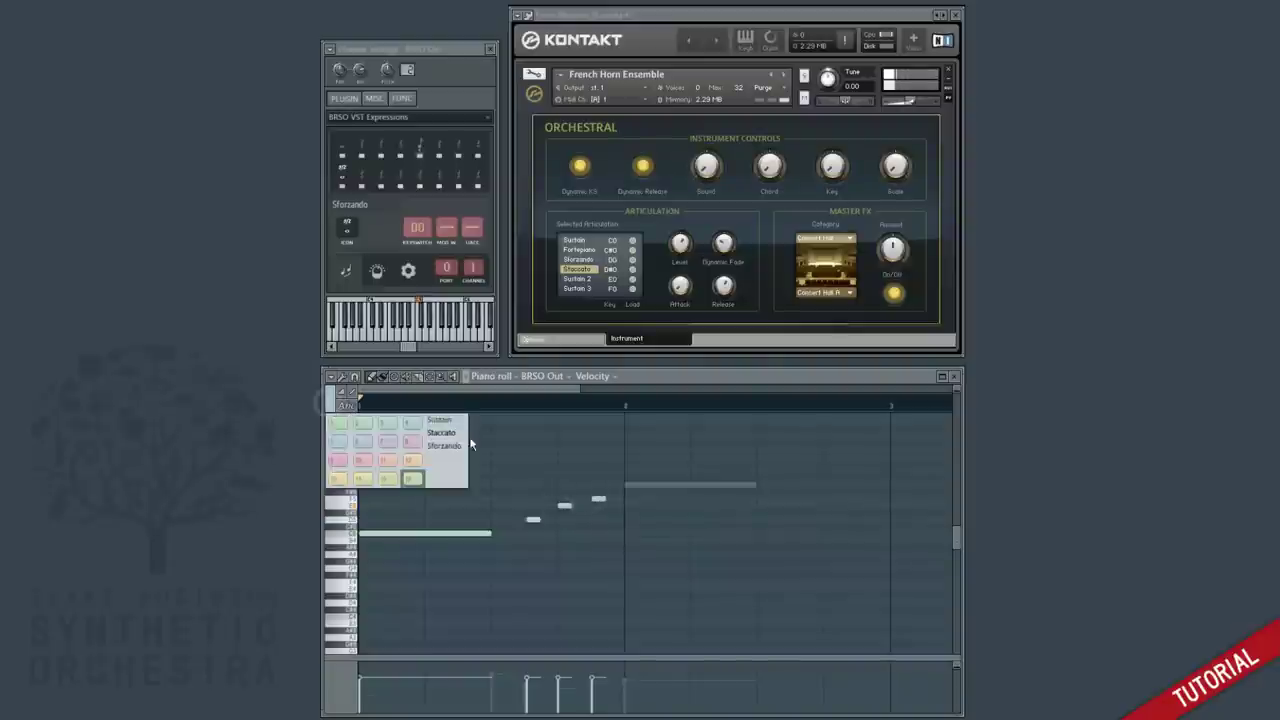
pyautogui.click(460, 450)
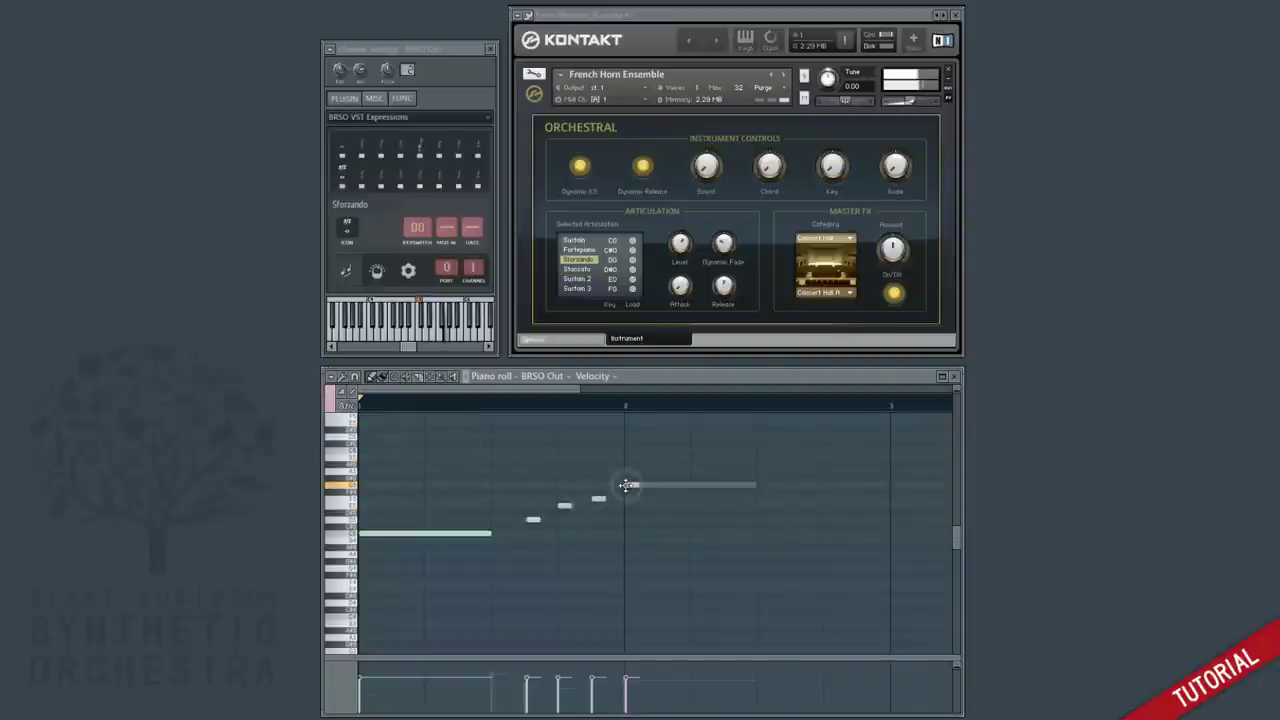
pyautogui.moveTo(632, 487); pyautogui.dragTo(759, 494)
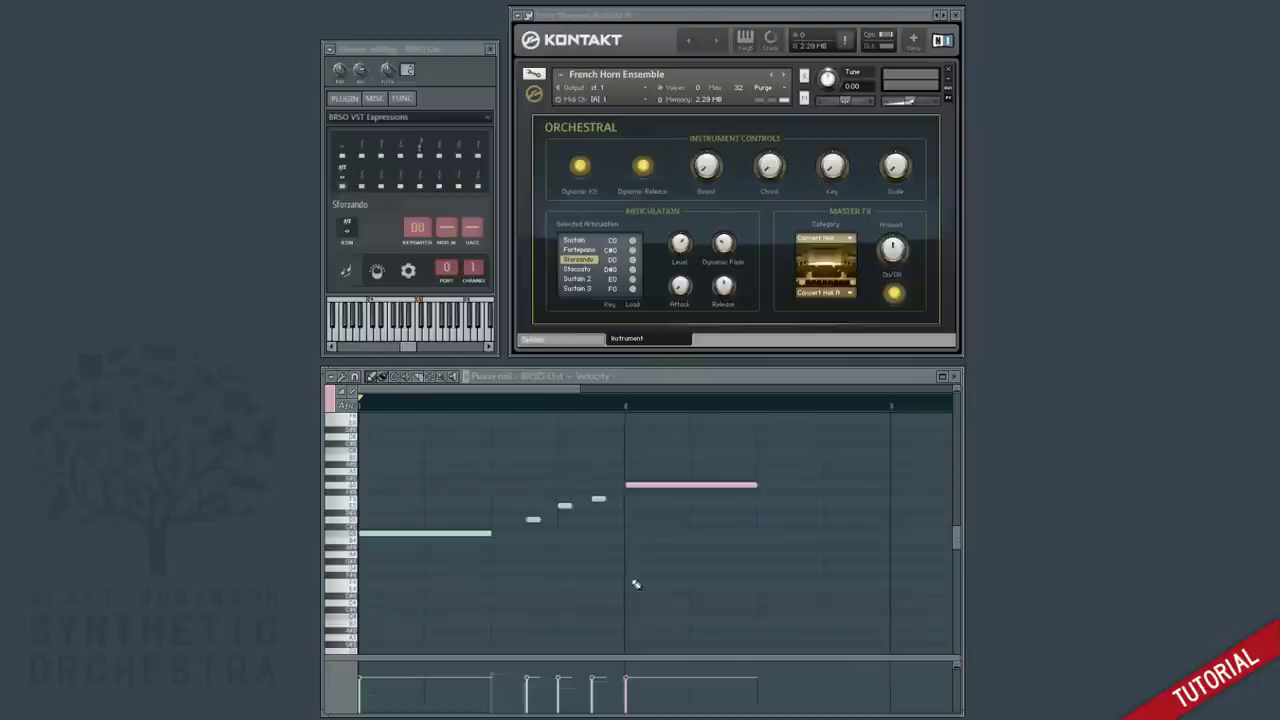
# Play back the colour-coded pattern from the start and again from just before the three Staccato notes.
pyautogui.press('space')
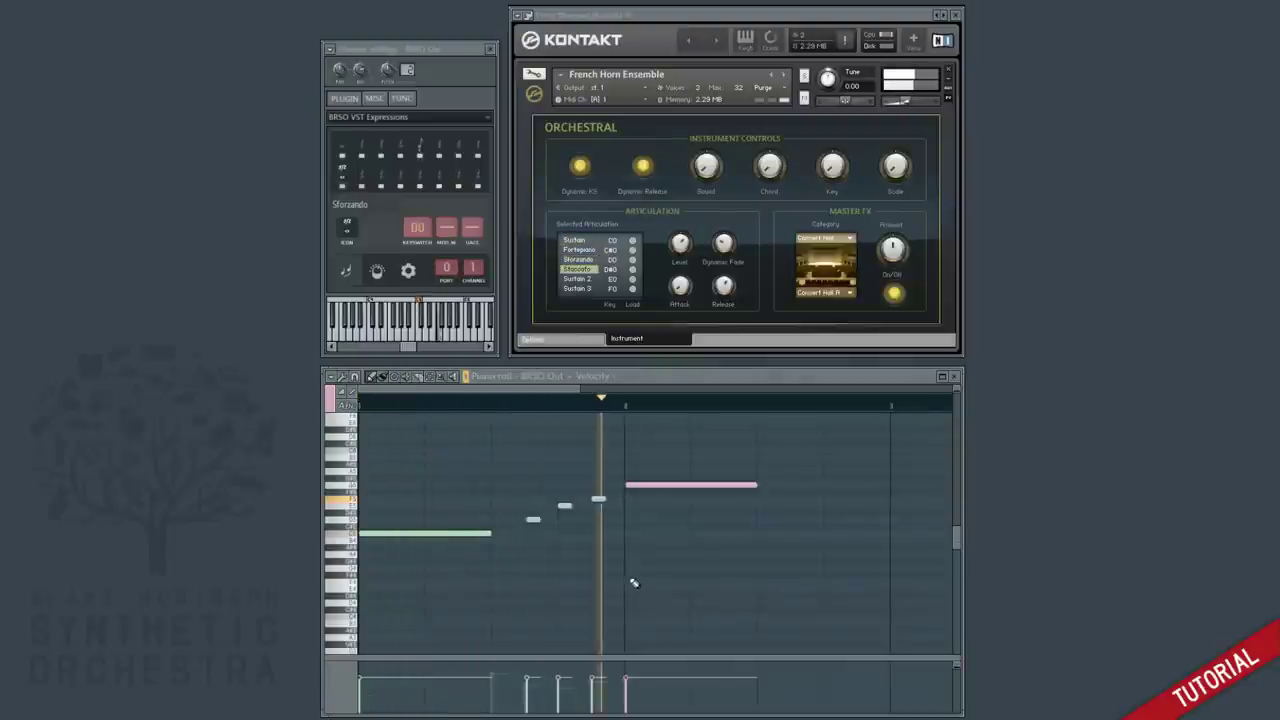
pyautogui.press('space')
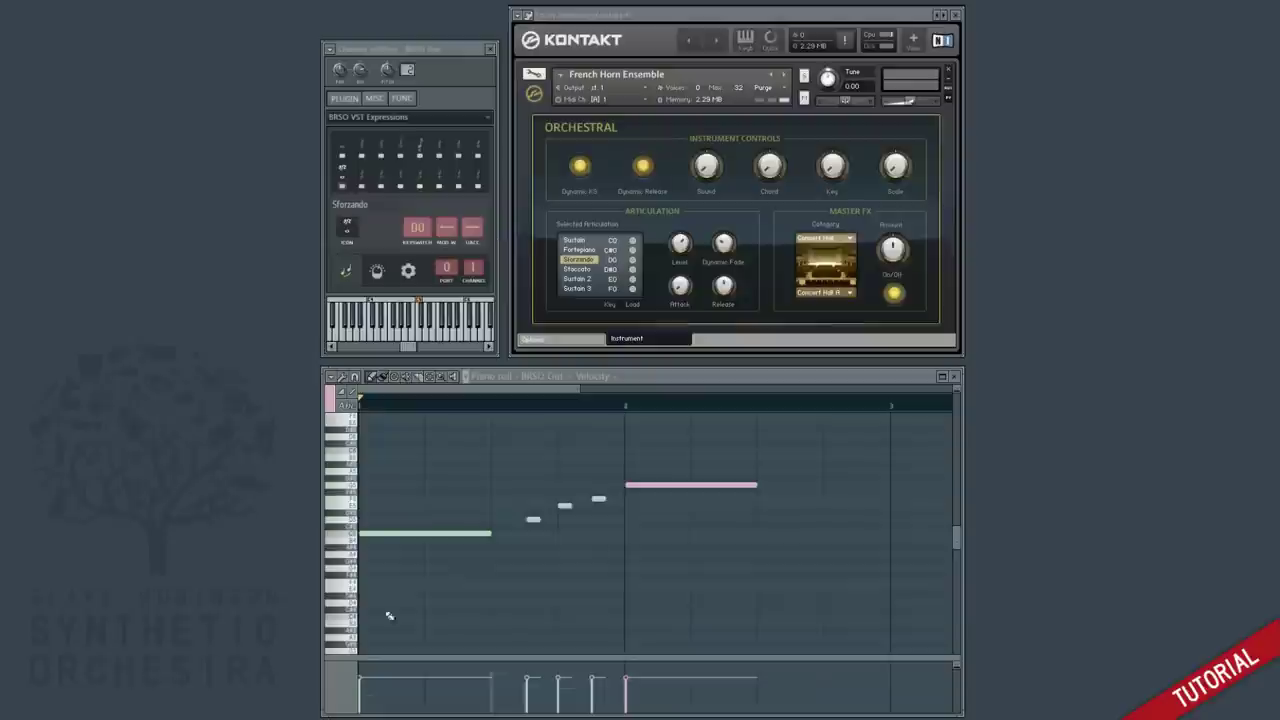
pyautogui.click(507, 402)
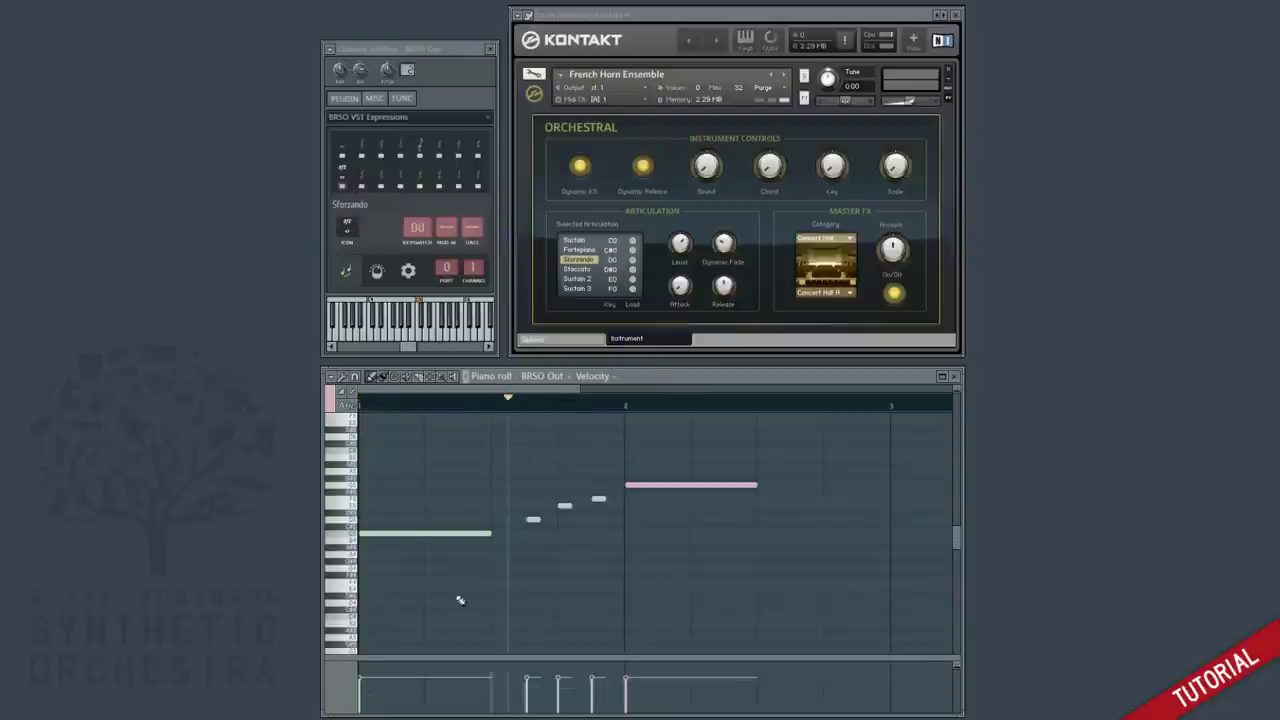
pyautogui.press('space')
pyautogui.press('space')
# Audition the pattern from the Sustain note, from just before the Sforzando note and from just before the Staccato notes.
pyautogui.click(362, 404)
pyautogui.press('space')
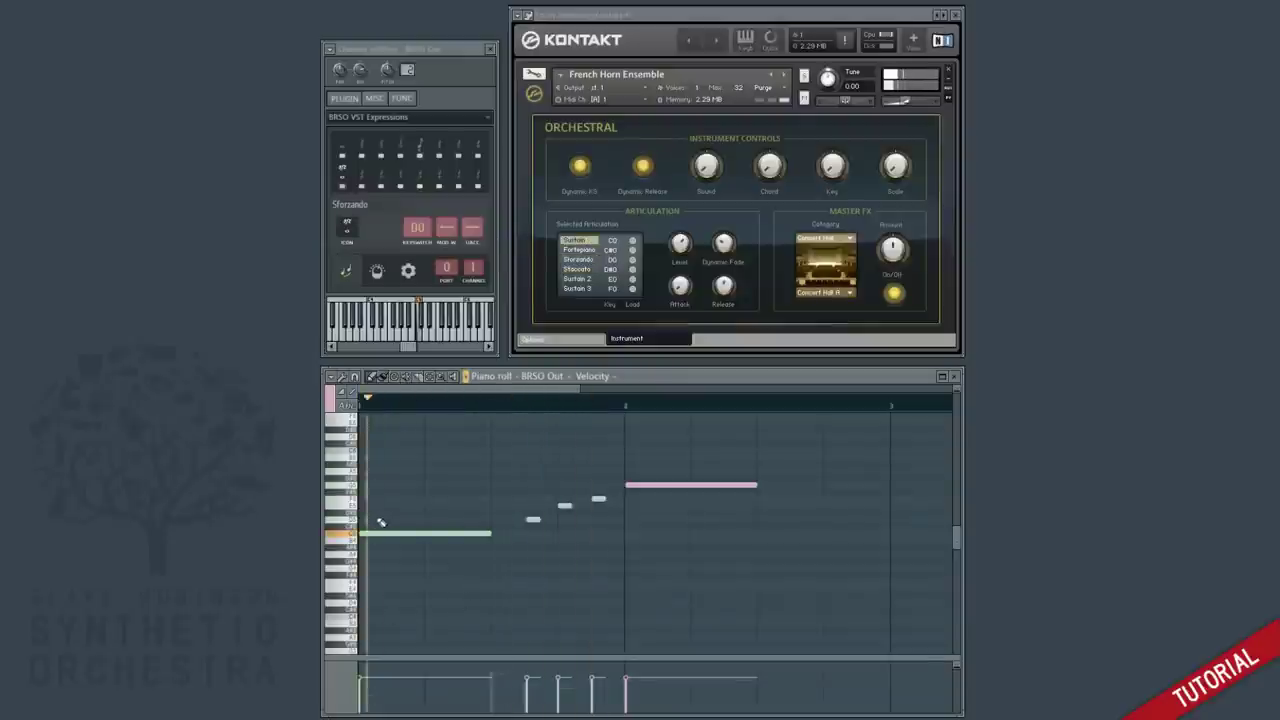
pyautogui.press('space')
pyautogui.press('space')
pyautogui.click(607, 400)
pyautogui.press('space')
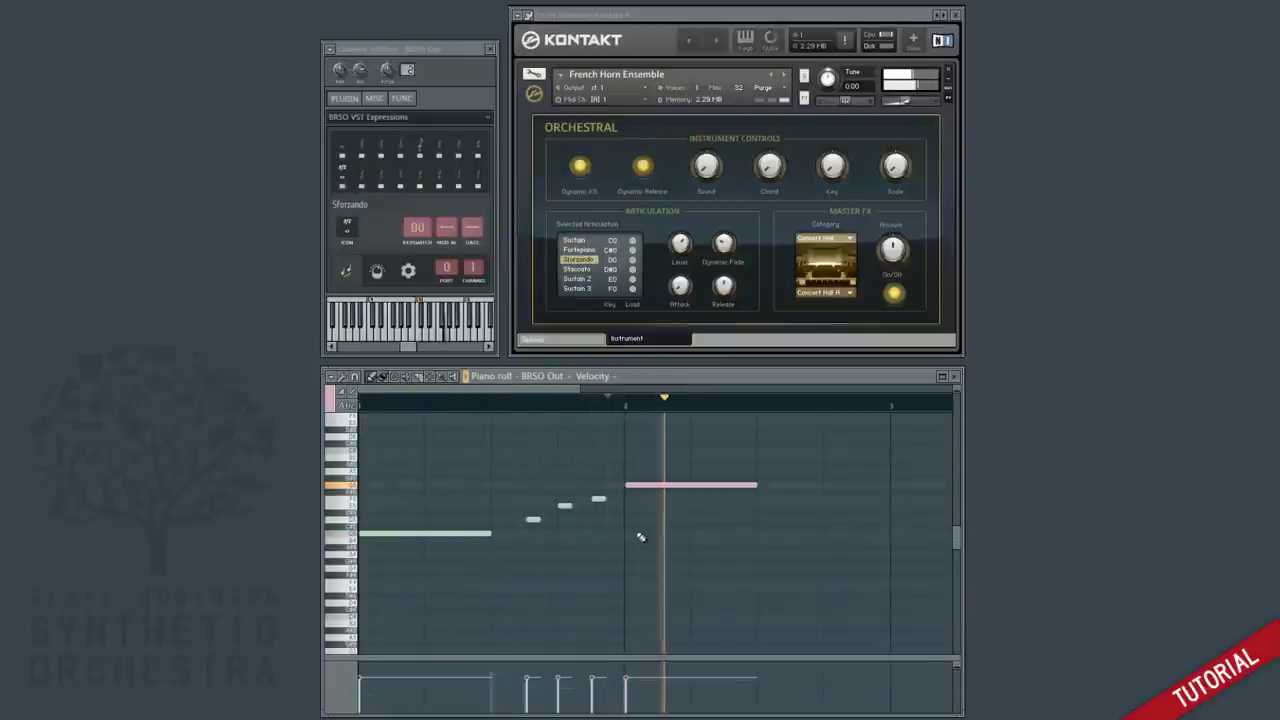
pyautogui.press('space')
pyautogui.click(508, 402)
pyautogui.press('space')
pyautogui.press('space')
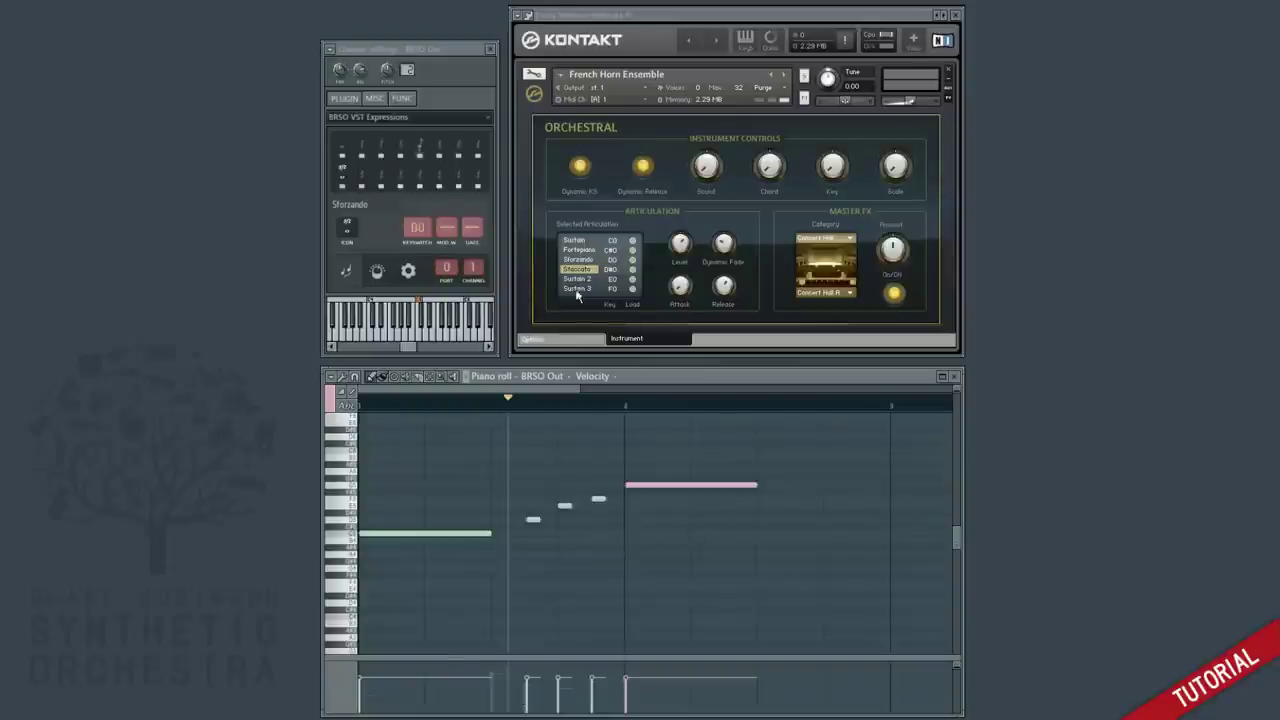
# Inspect the plugin's controllers page, the Breath knob's automation and linking options, and the browser list of its CC parameters.
pyautogui.click(377, 271)
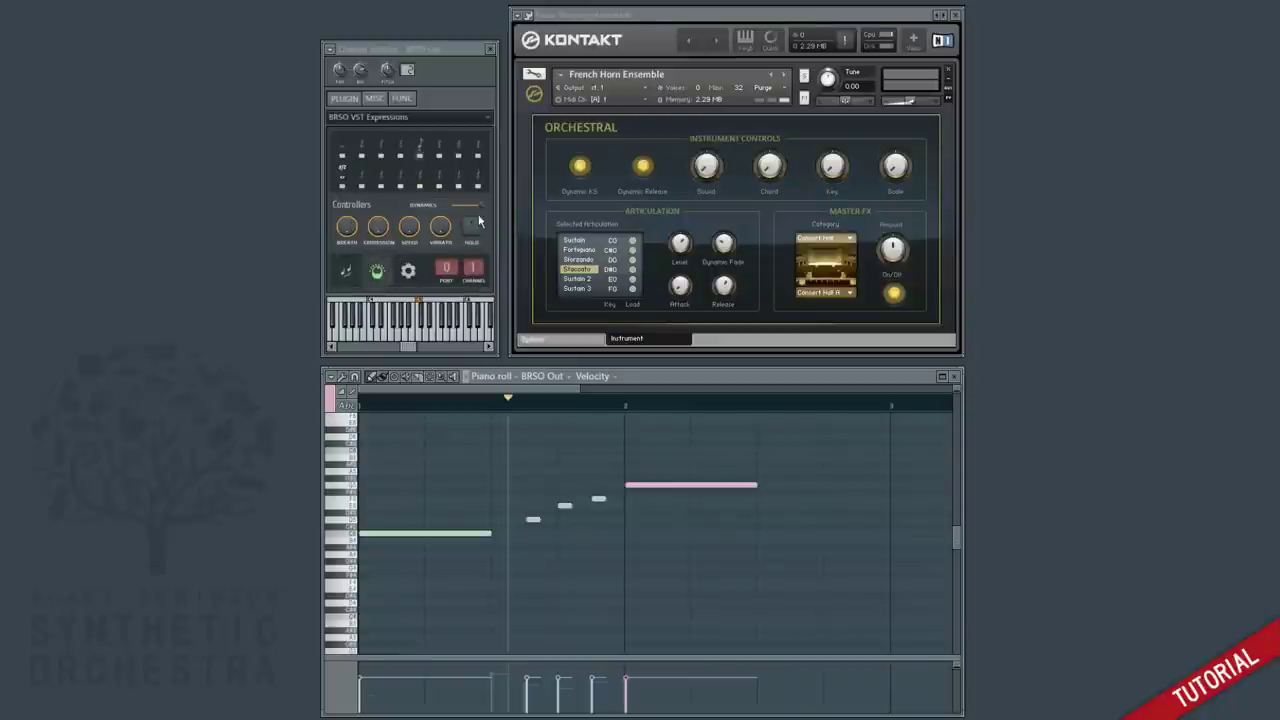
pyautogui.rightClick(346, 228)
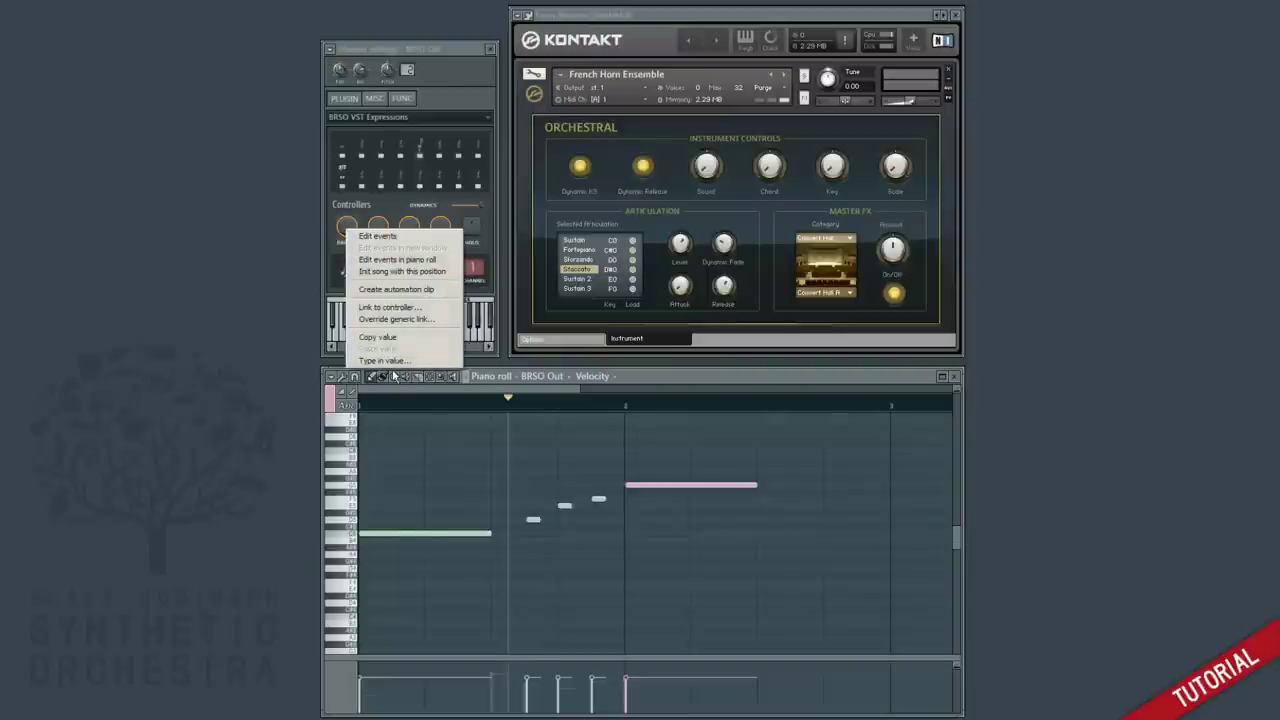
pyautogui.click(337, 121)
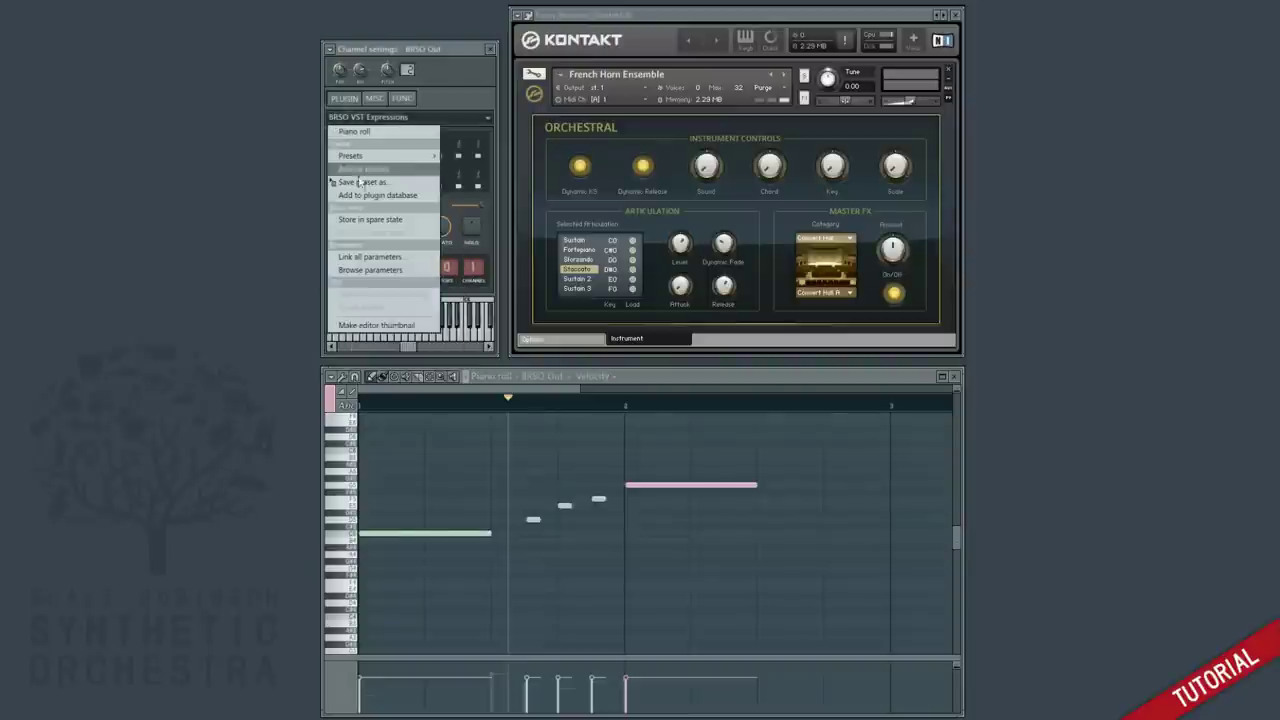
pyautogui.click(378, 270)
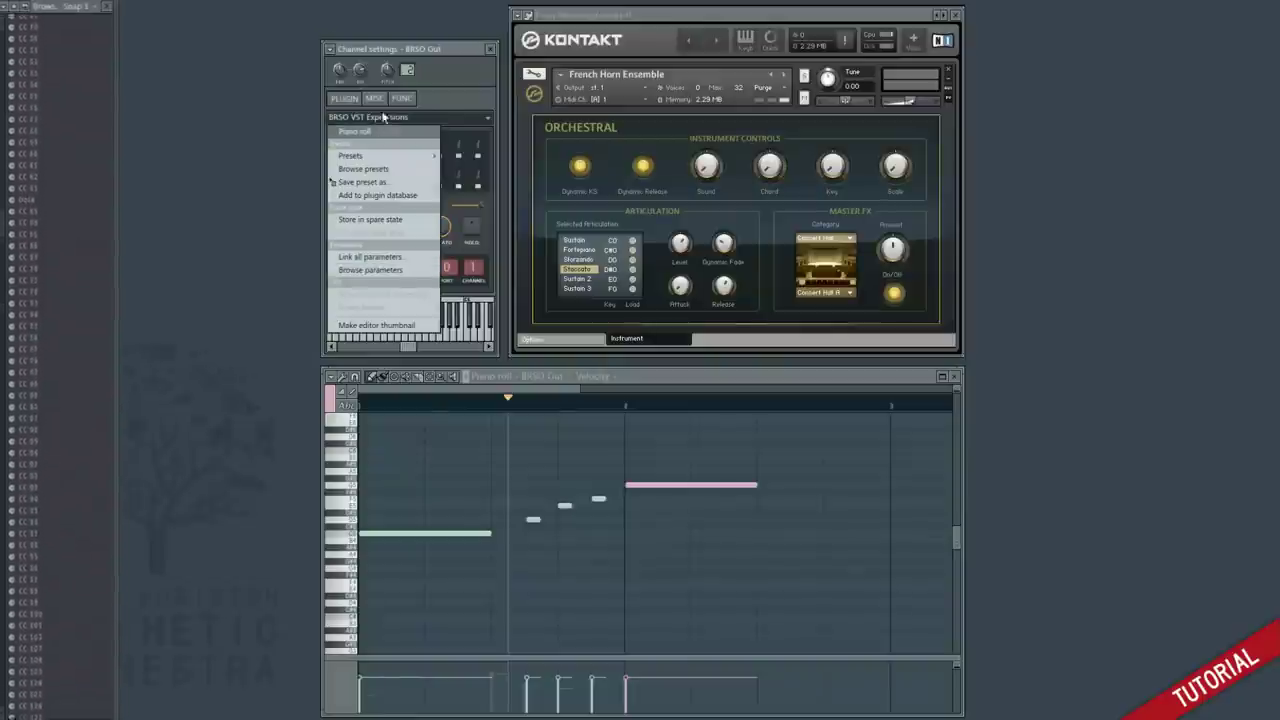
pyautogui.click(449, 92)
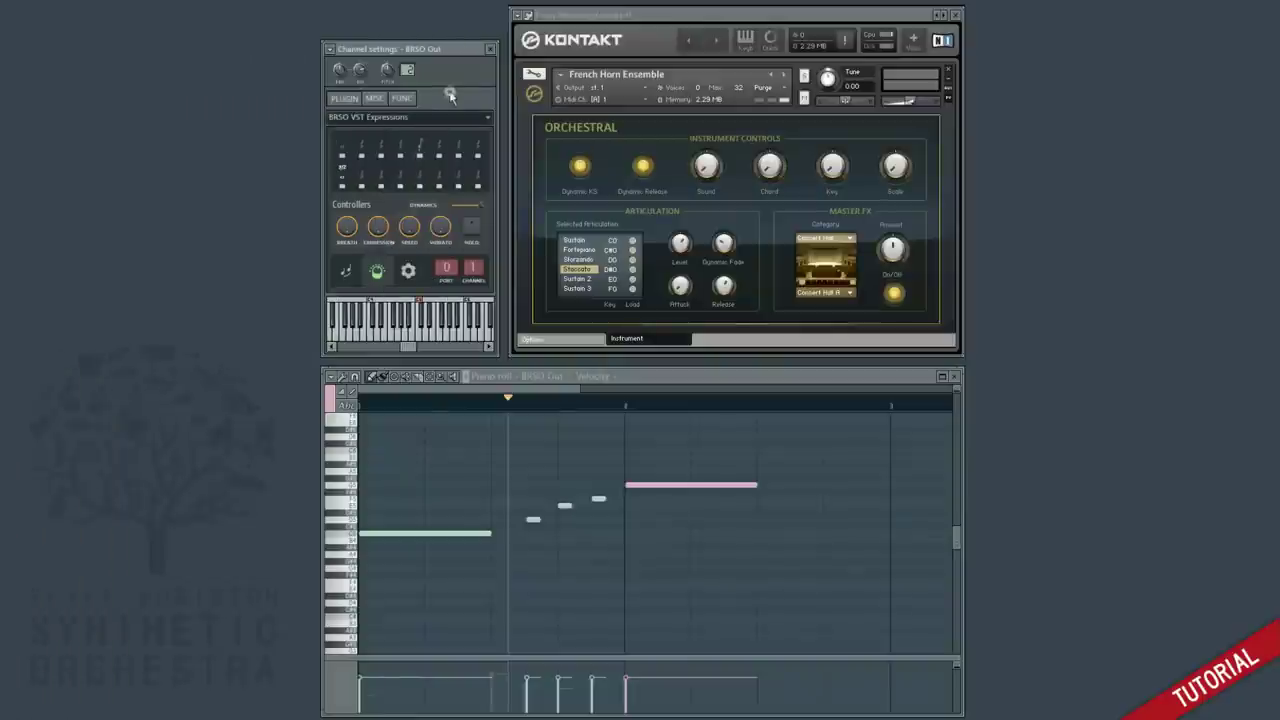
# Turn on CC Ghosting in the plugin options and switch it back off.
pyautogui.click(409, 272)
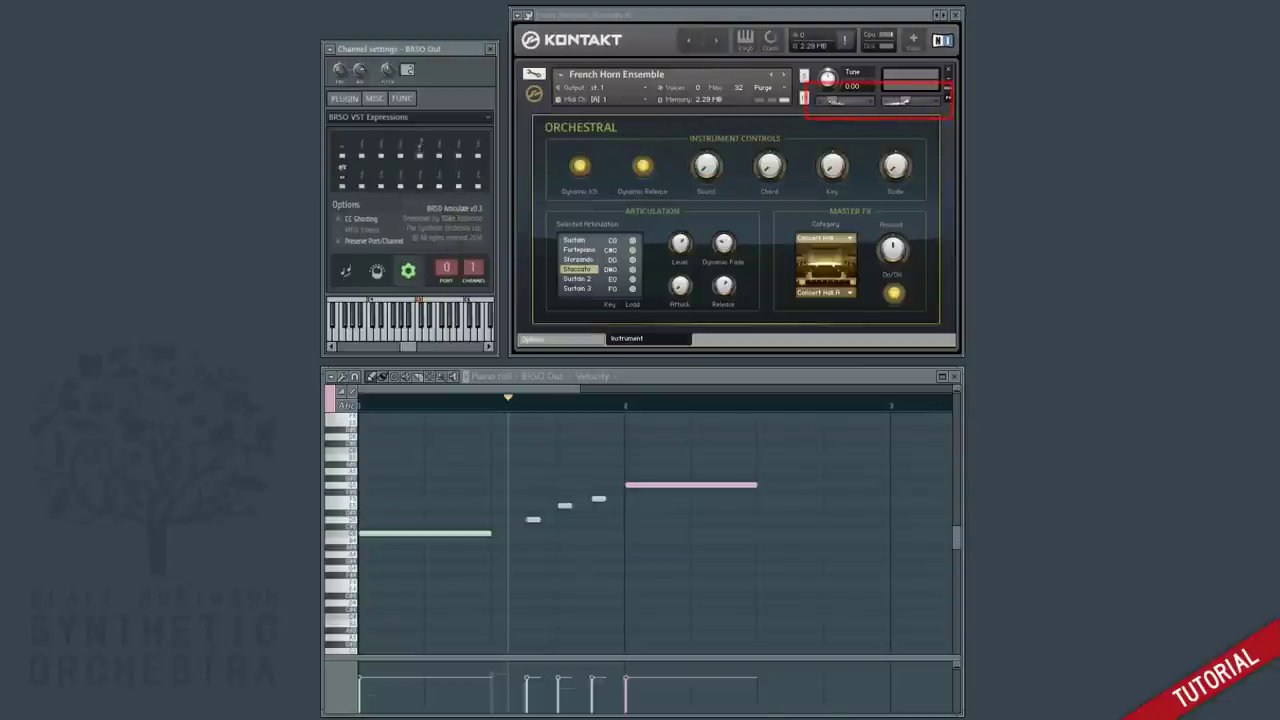
pyautogui.click(352, 217)
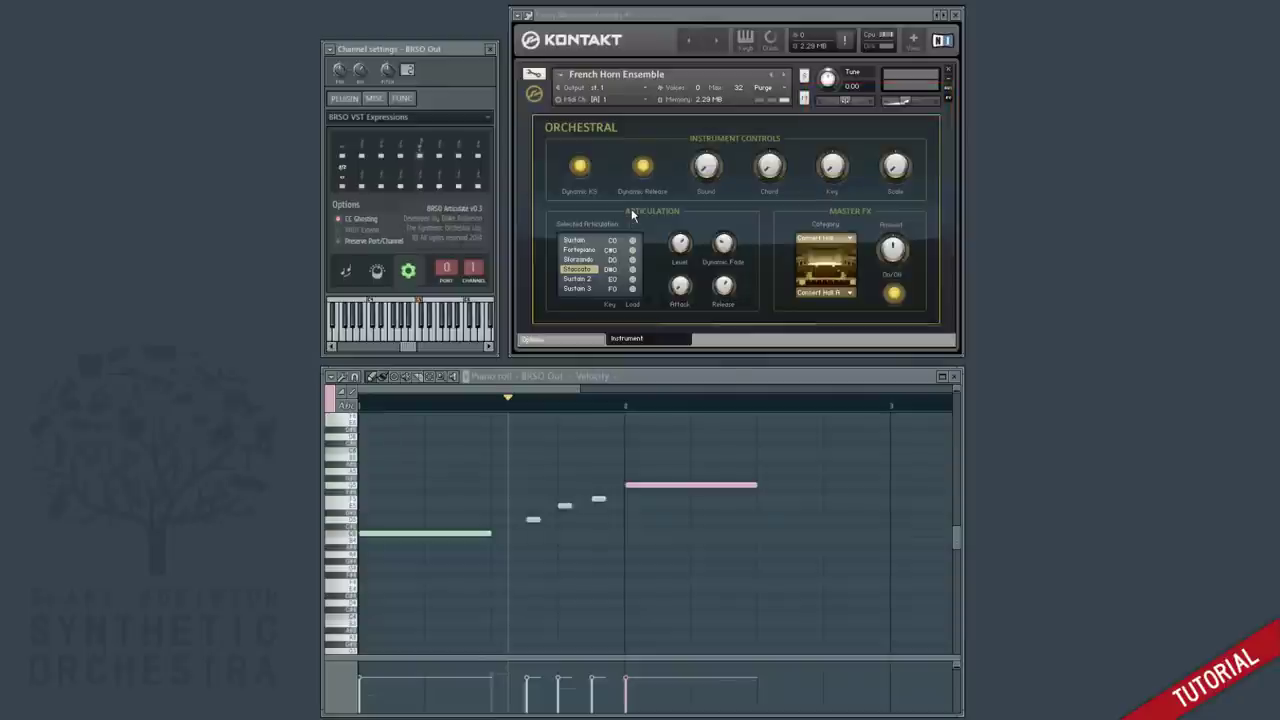
pyautogui.click(350, 219)
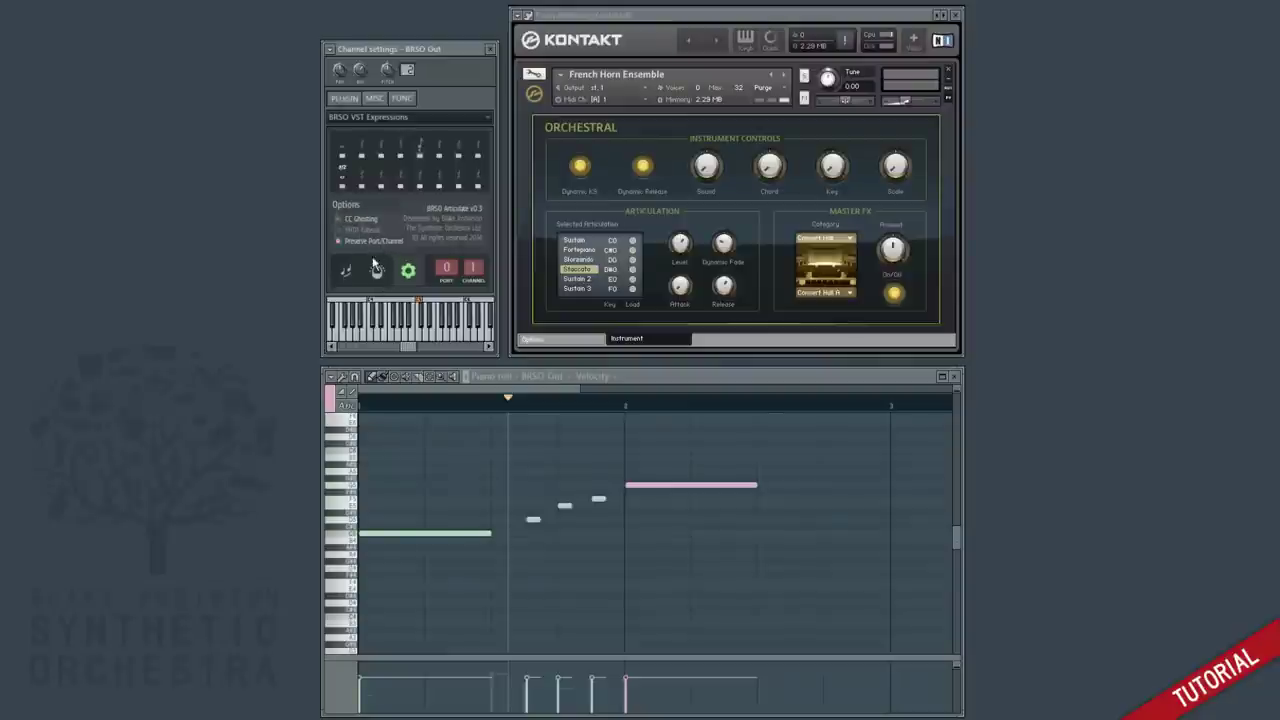
# Turn off Preserve Port/Channel, change the port and channel, and load the Spitfire - BML Strings - Sable preset.
pyautogui.click(372, 242)
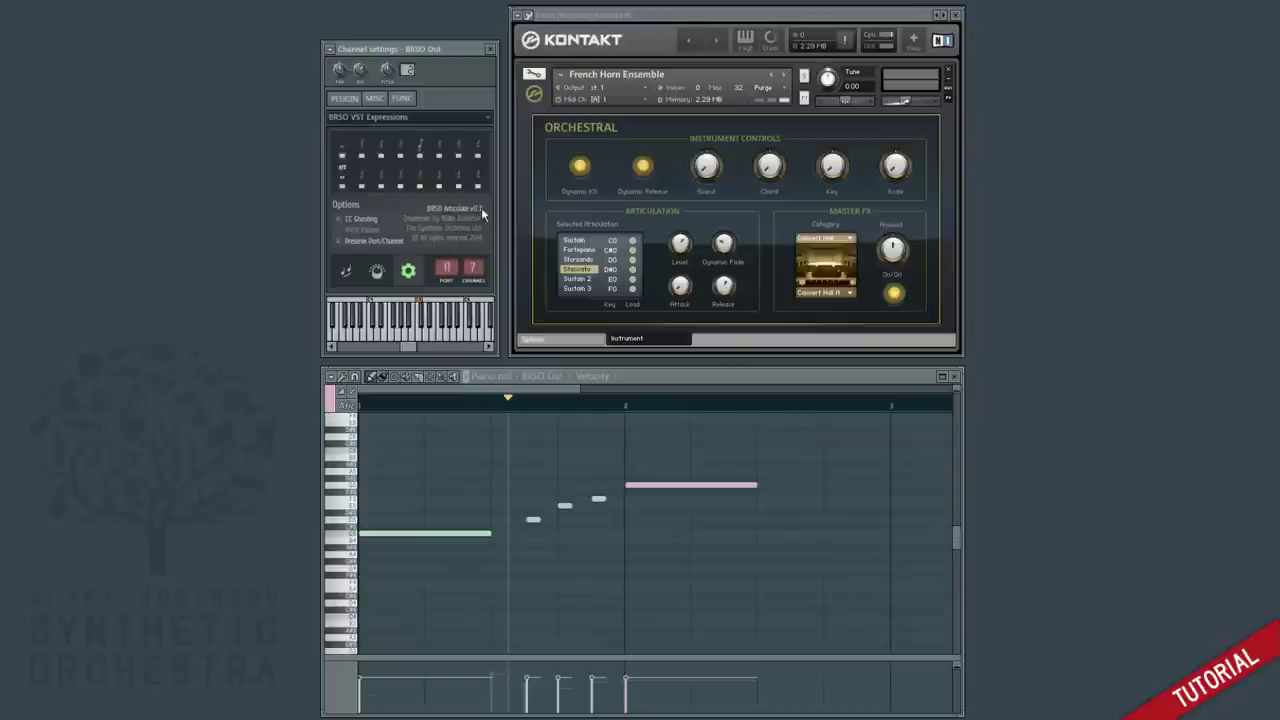
pyautogui.click(440, 117)
pyautogui.moveTo(440, 156)
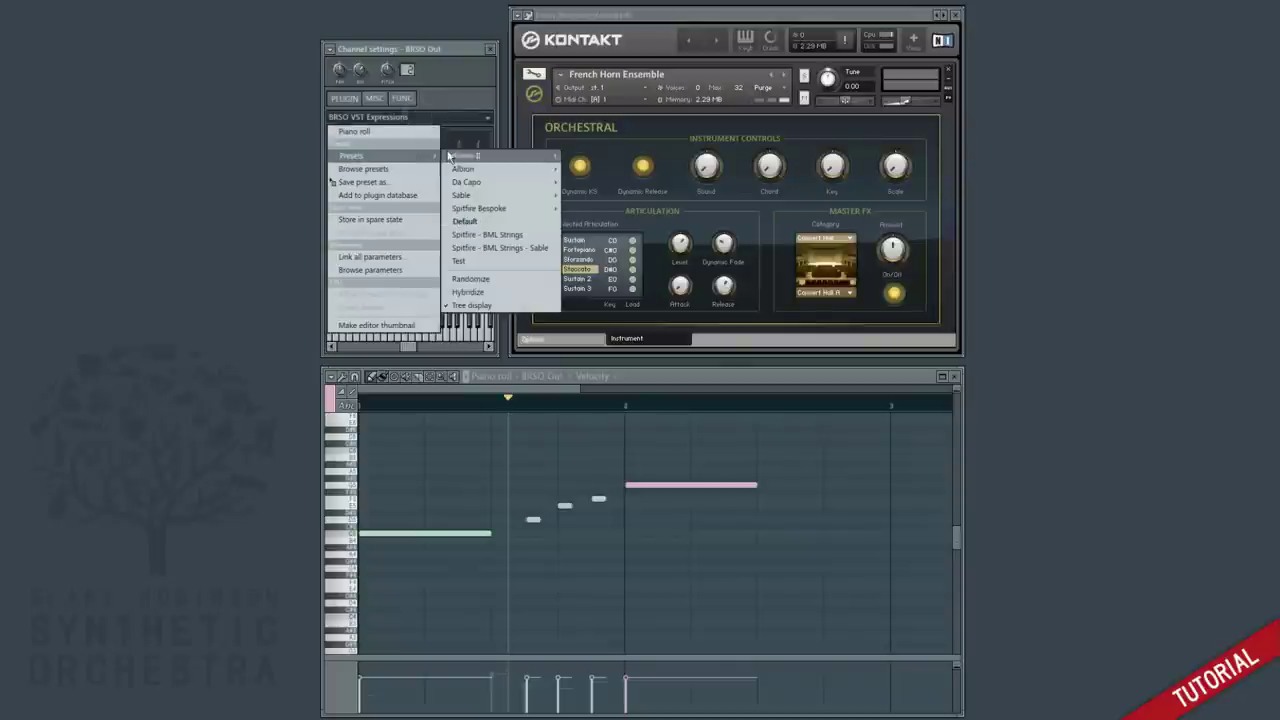
pyautogui.click(482, 247)
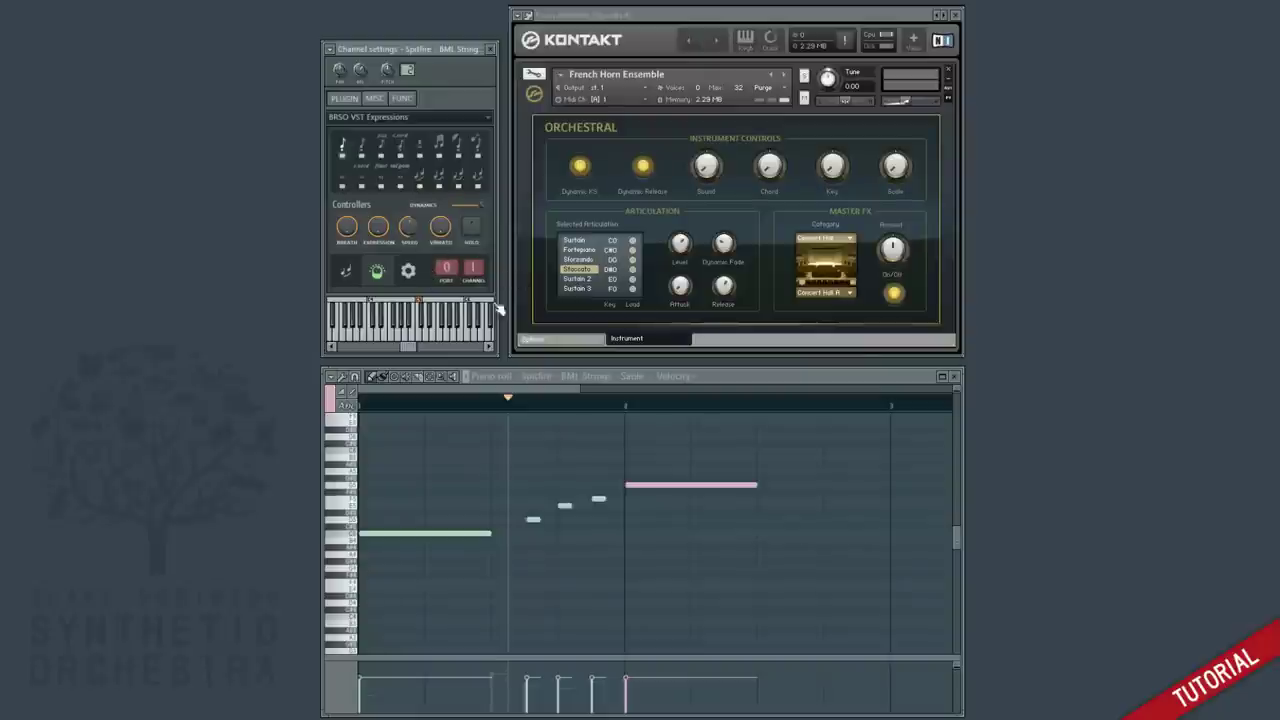
# Enable Preserve Port/Channel in the plugin options and set the port to 9 and the channel to 10.
pyautogui.click(408, 270)
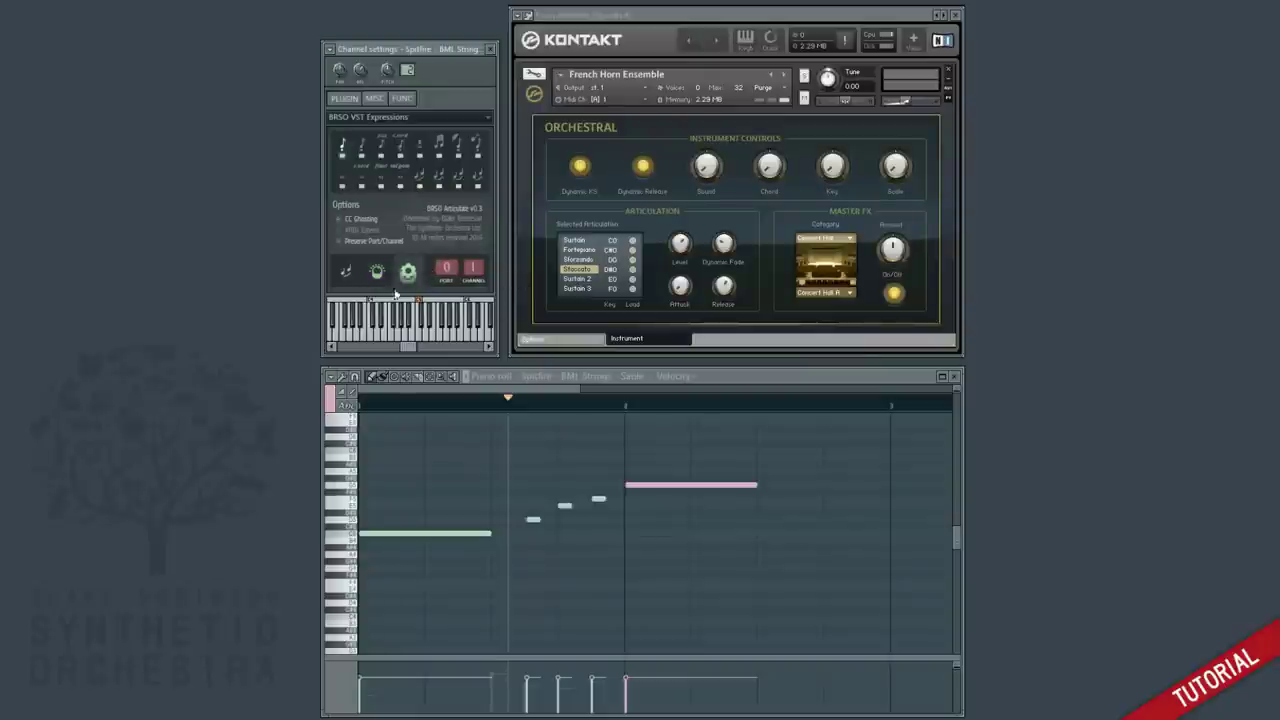
pyautogui.click(364, 244)
pyautogui.moveTo(474, 267); pyautogui.dragTo(479, 250)
# Load the Default preset in BRSO VST Expressions.
pyautogui.click(401, 119)
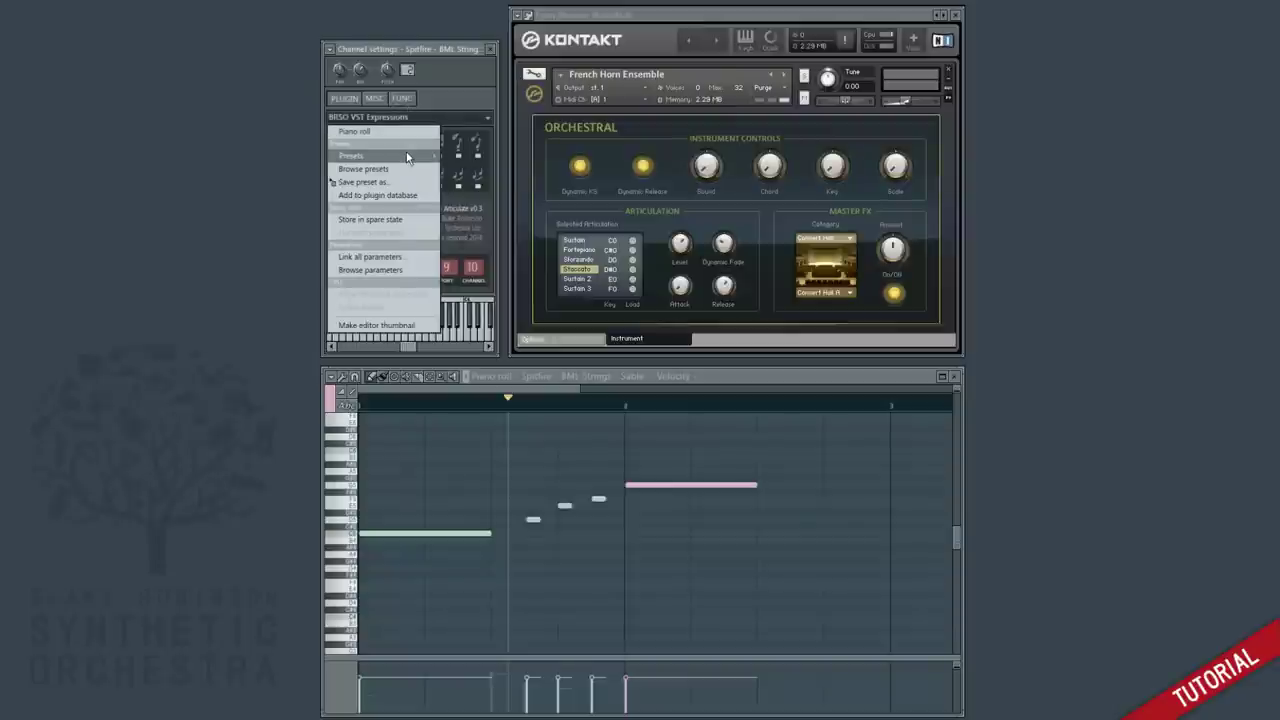
pyautogui.moveTo(407, 157)
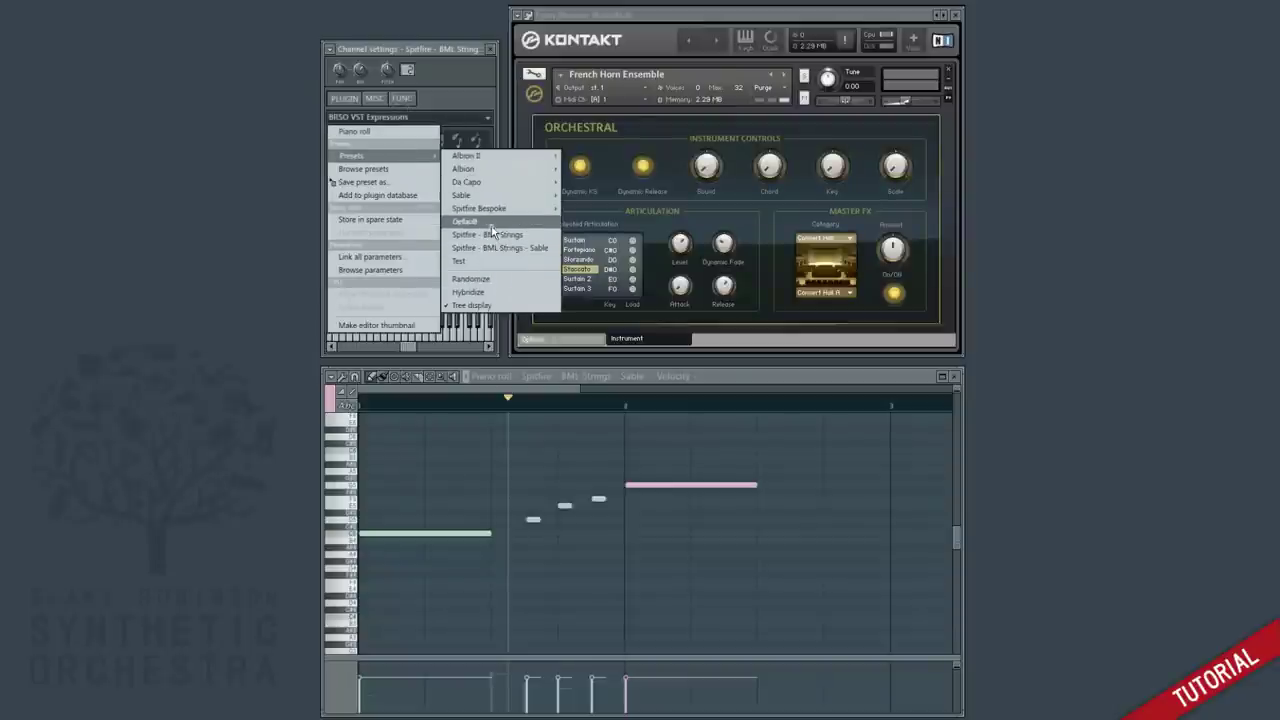
pyautogui.click(466, 221)
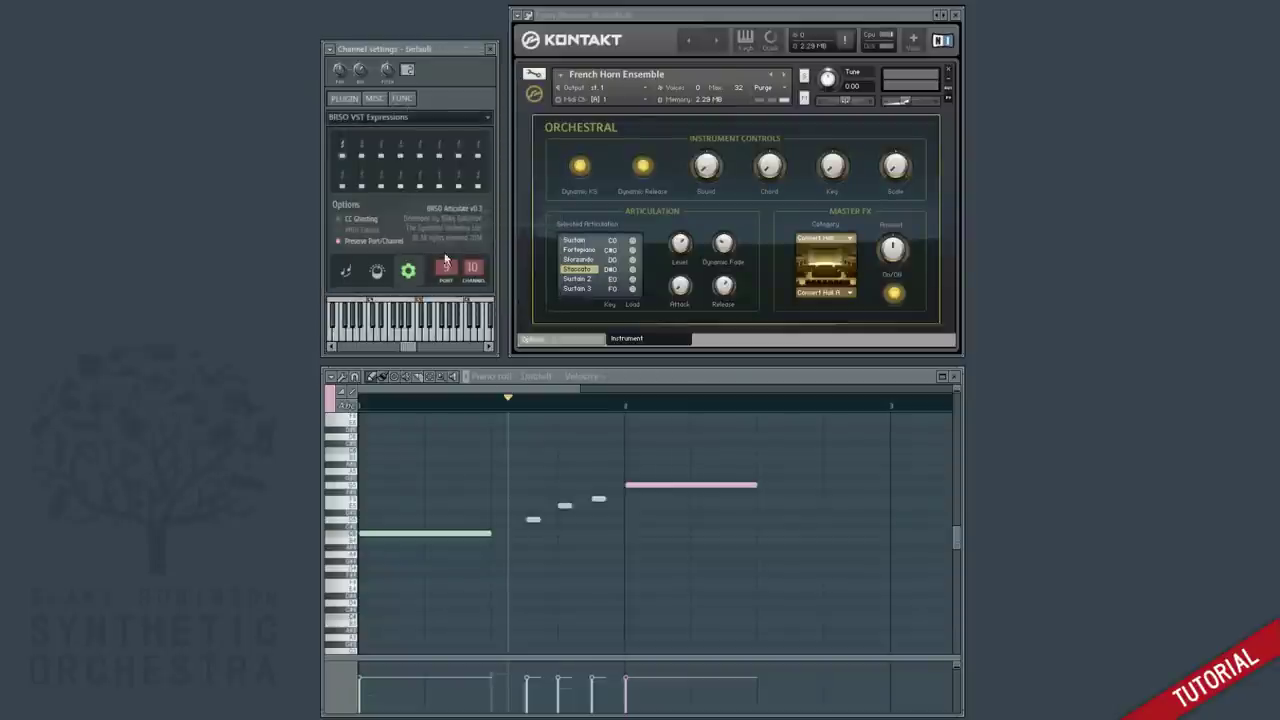